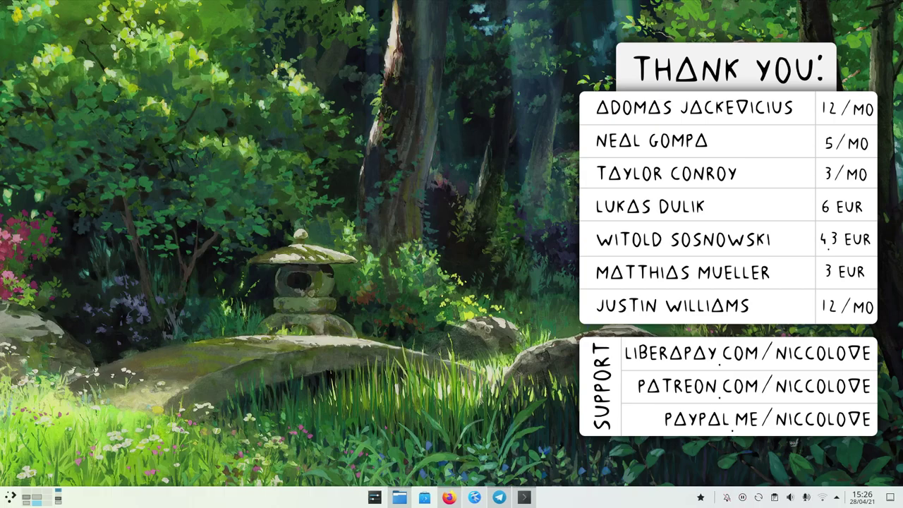
Start a new activity with the orange feed icon, the name Example and the description Another Example
right_click(390, 138)
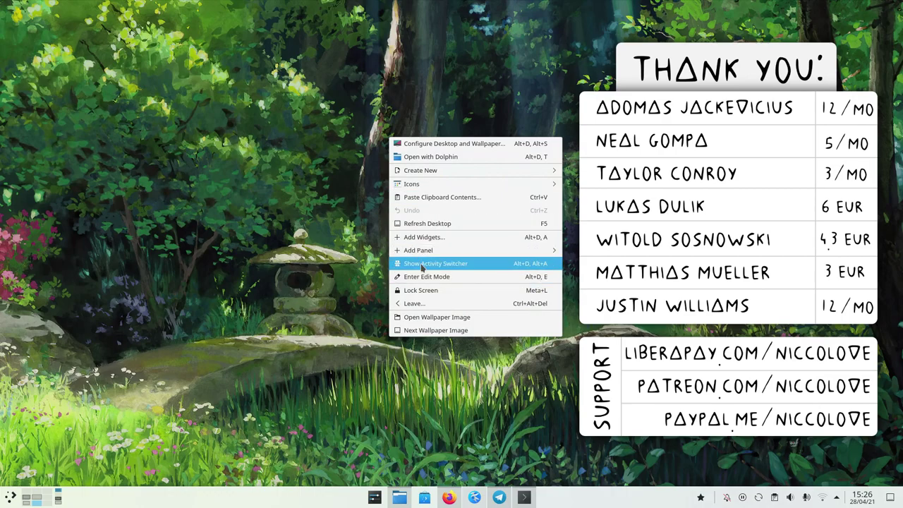
click(457, 266)
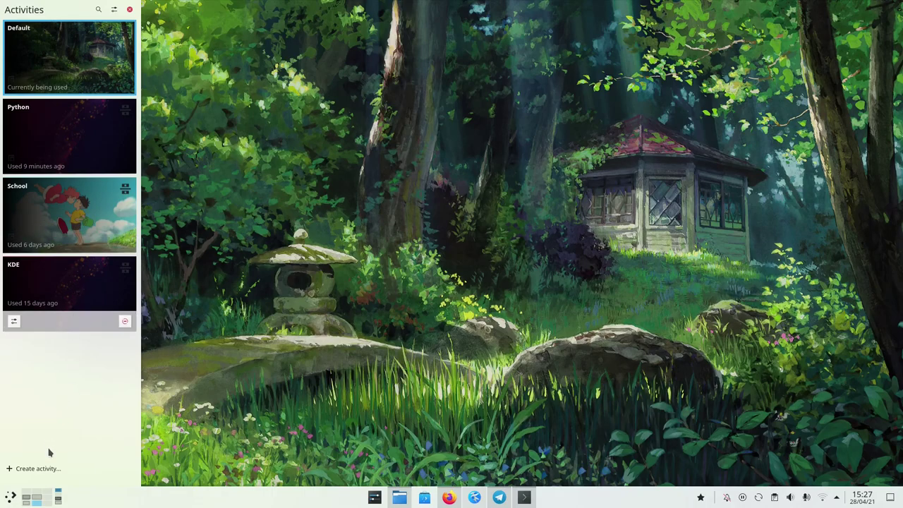
click(38, 468)
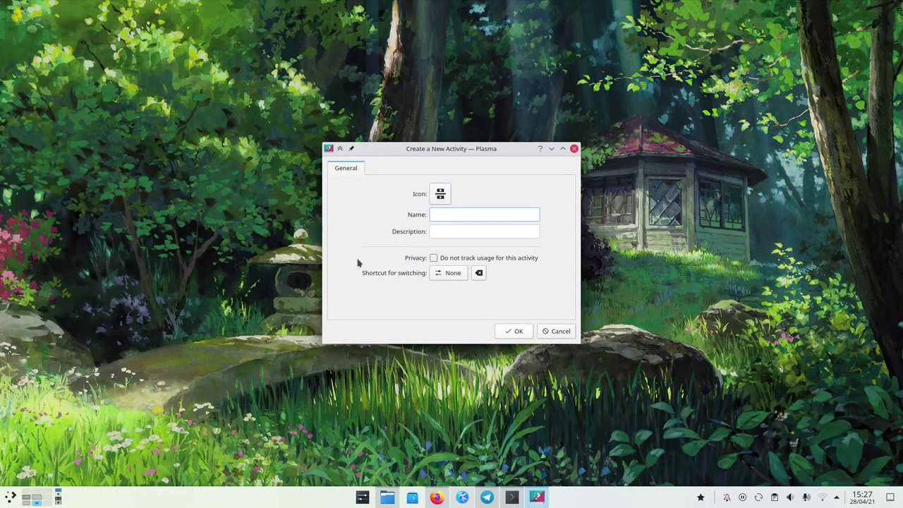
click(439, 197)
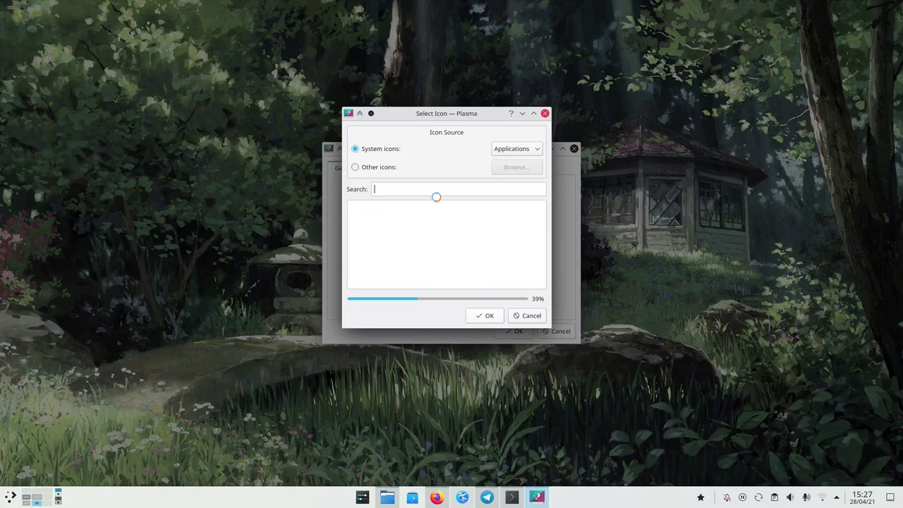
double_click(464, 251)
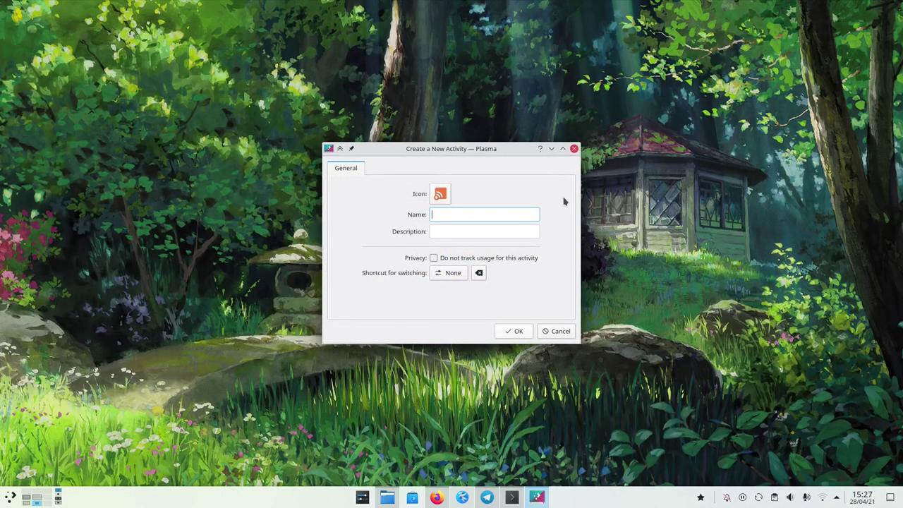
text(e)
key(Tab)
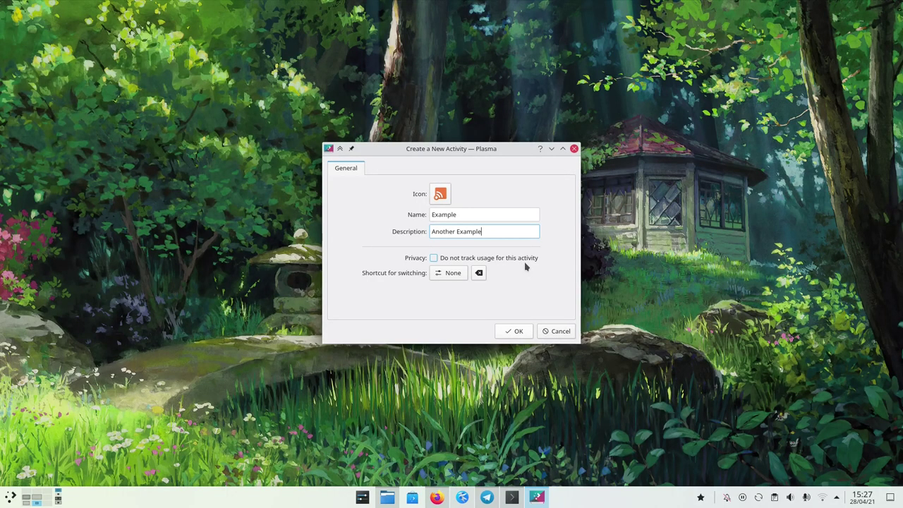
key(super)
text(telemetry)
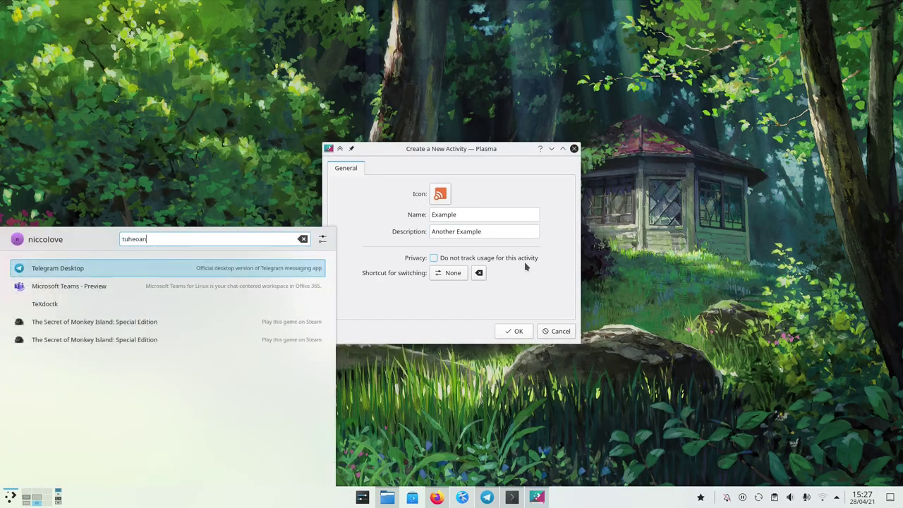
key(Escape)
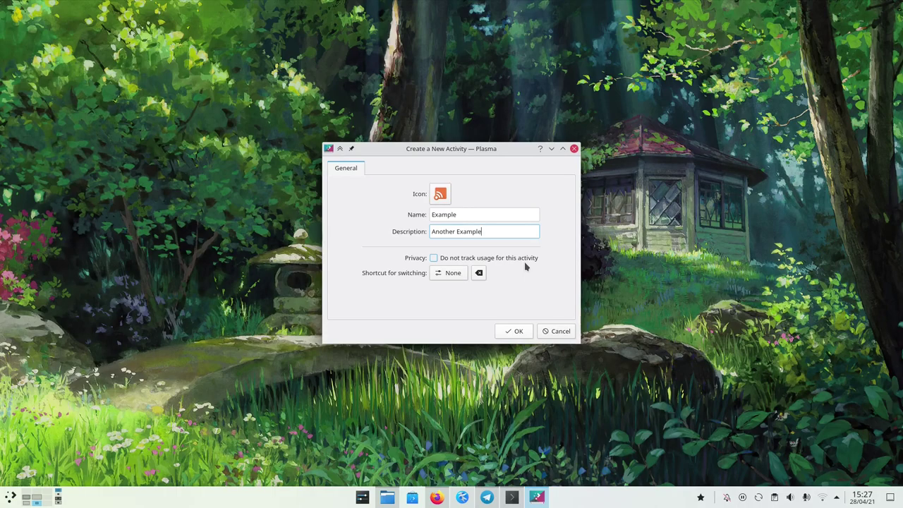
Enable the option not to track usage for the Example activity and create it
click(435, 259)
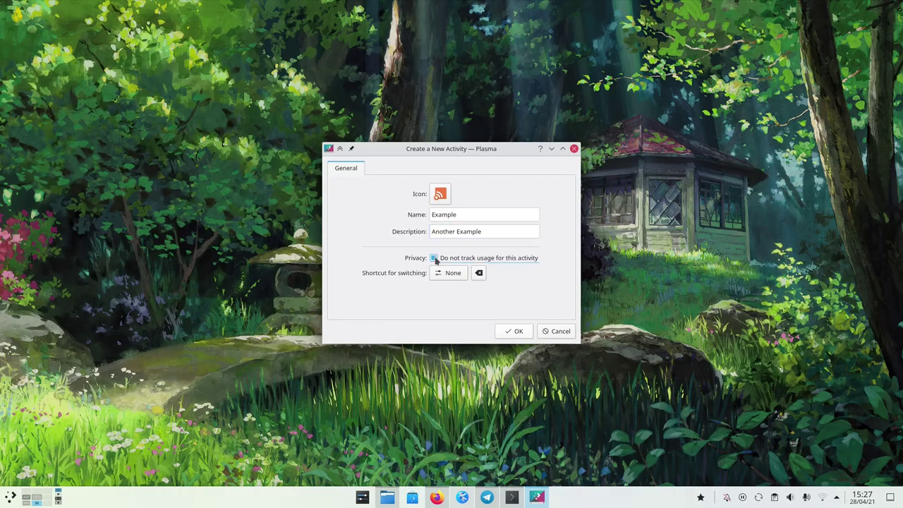
click(515, 330)
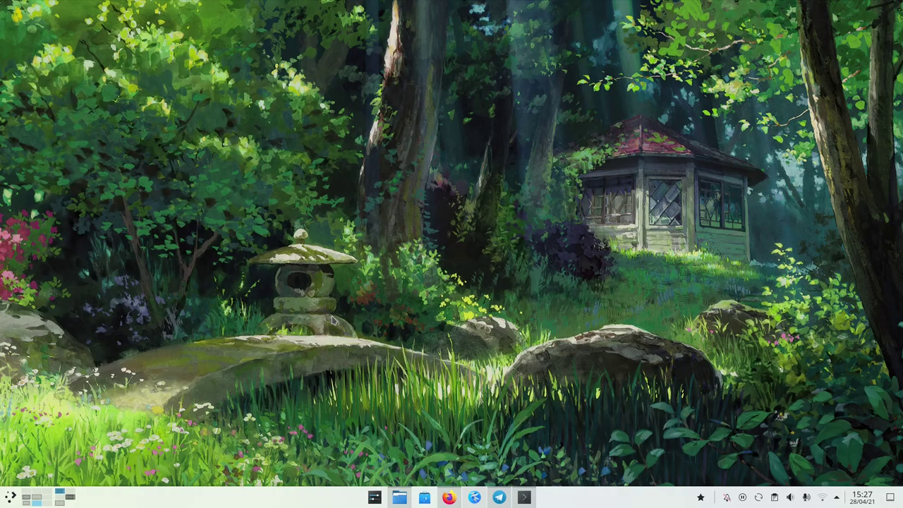
Show the activity switcher to review the list of activities, and close it
right_click(332, 321)
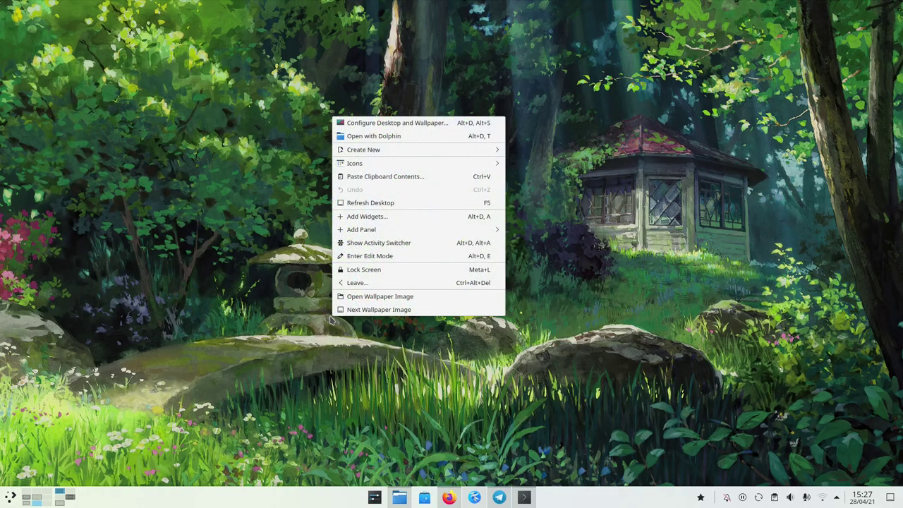
click(367, 242)
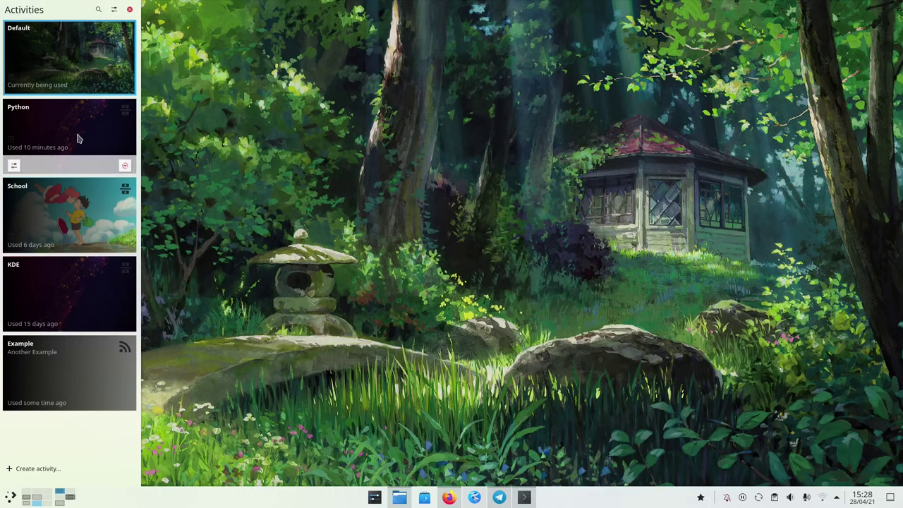
click(129, 10)
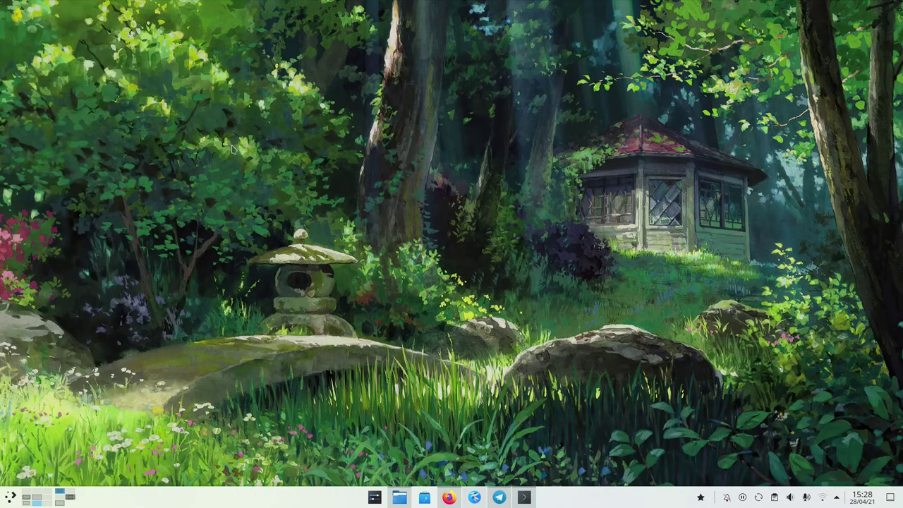
Find the Activities widget by searching for activ and add it to the desktop panel beside the activity pager
right_click(249, 167)
click(306, 269)
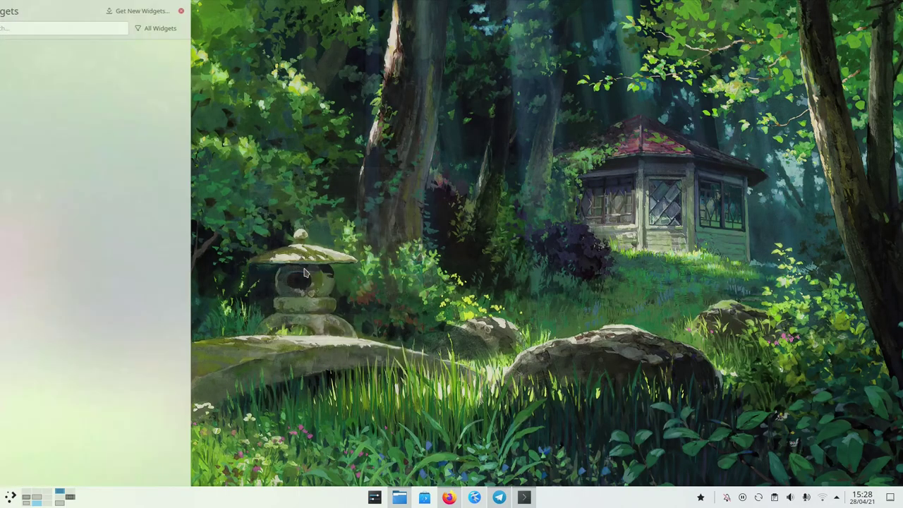
text(activ)
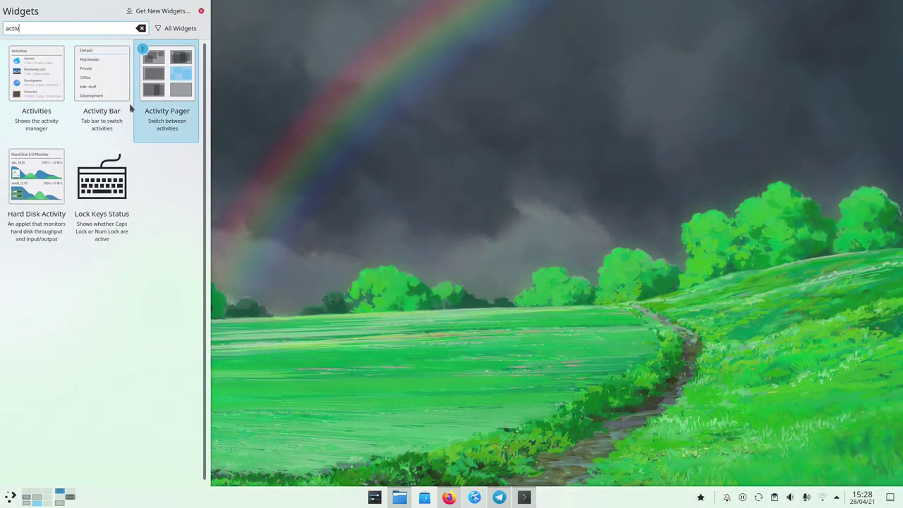
drag(50, 97, 99, 501)
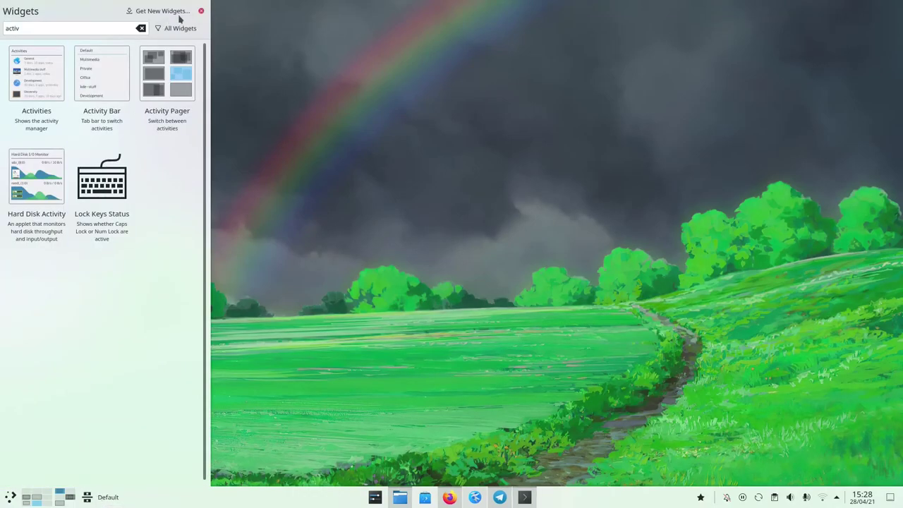
click(201, 10)
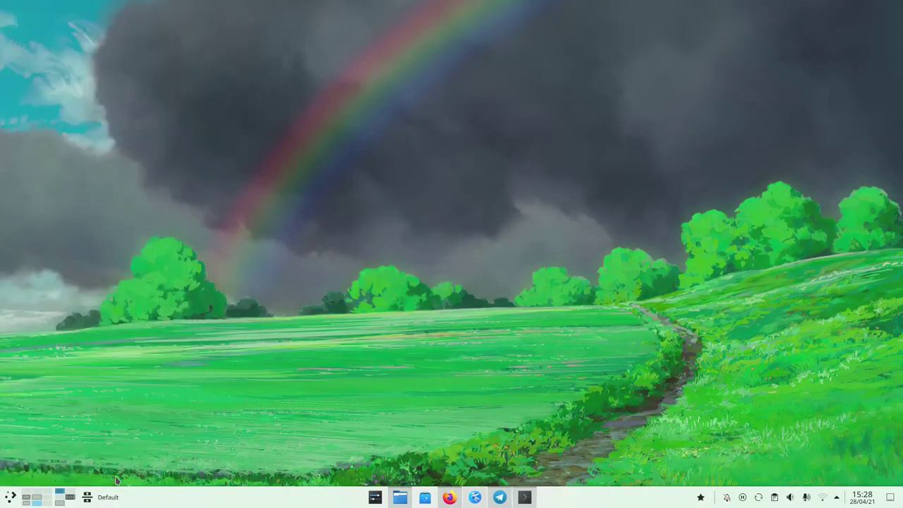
Show the activity manager through the new Activities widget, look over the Example entry, and close the manager
click(100, 500)
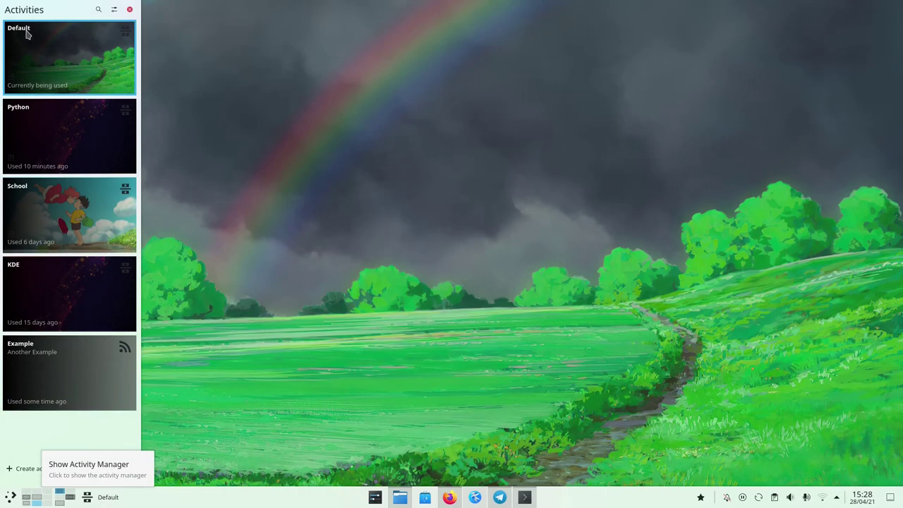
mouse_move(69, 353)
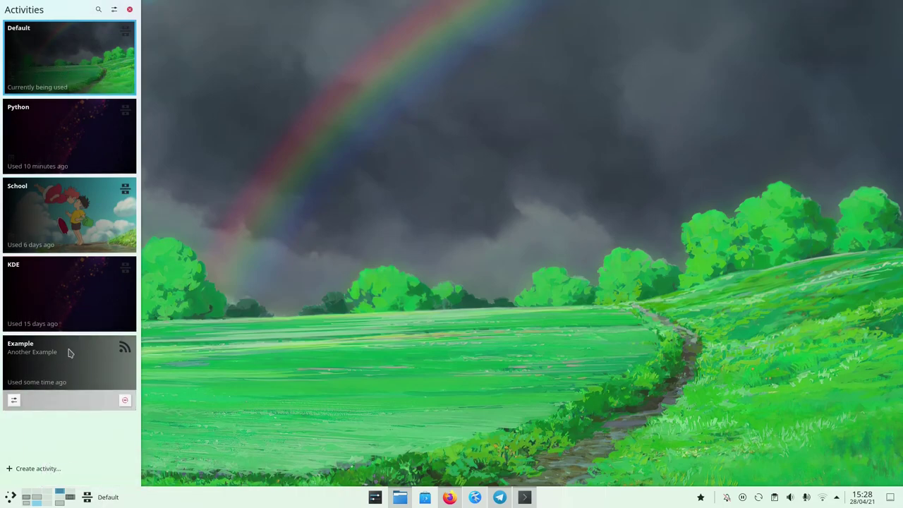
click(115, 500)
Search the widgets for activ and add the Activity Bar to the panel next to the Activities widget
right_click(258, 323)
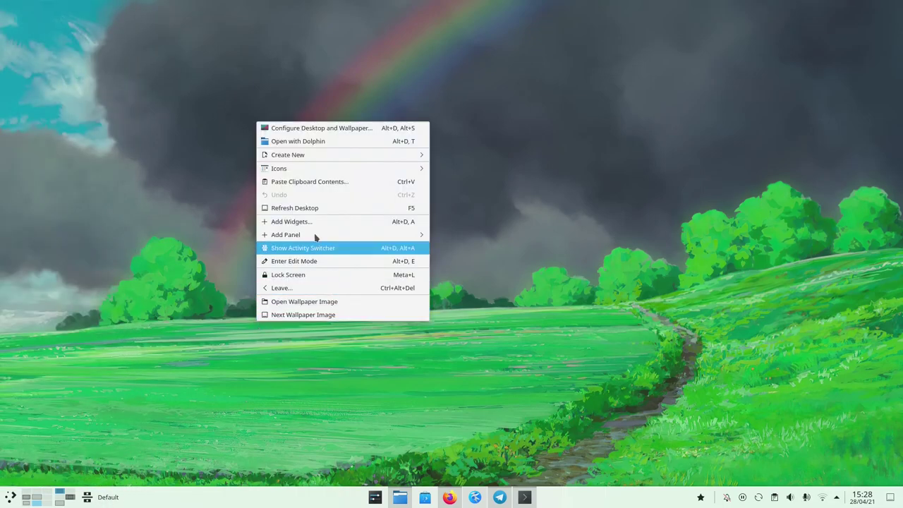
click(315, 224)
text(activ)
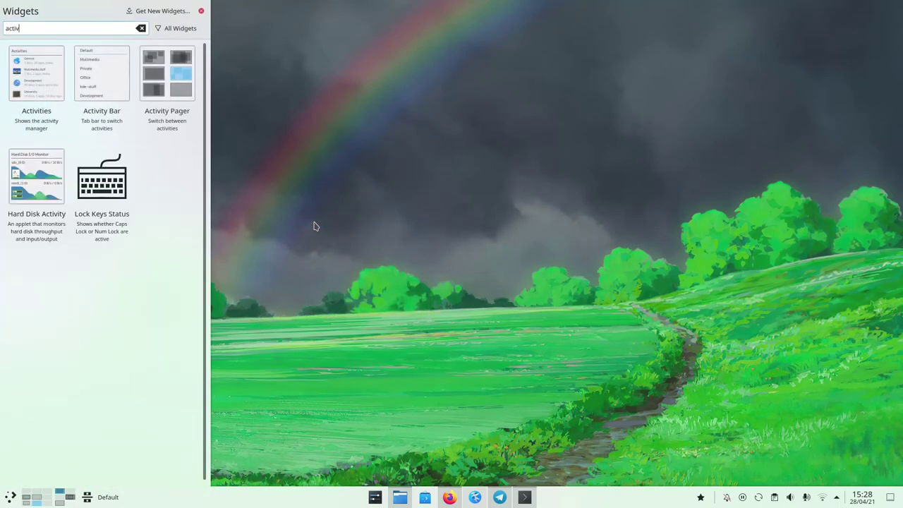
drag(113, 92, 134, 499)
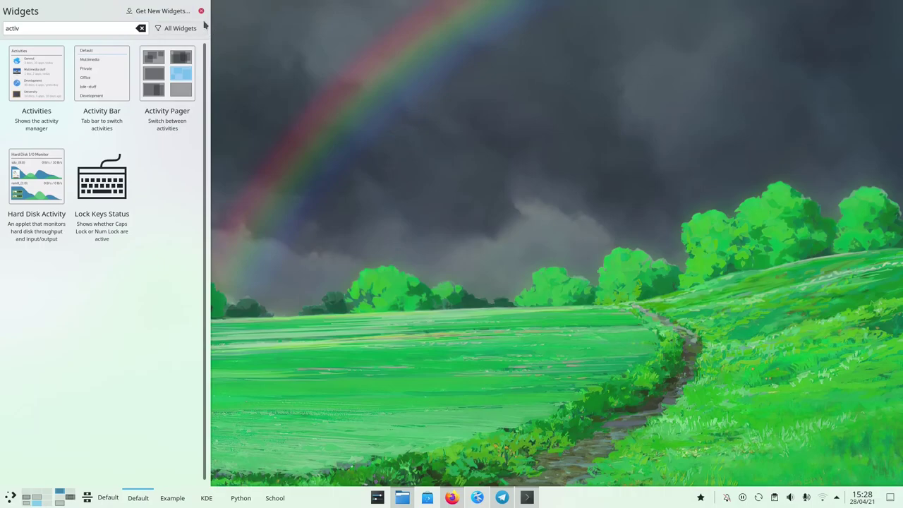
click(201, 12)
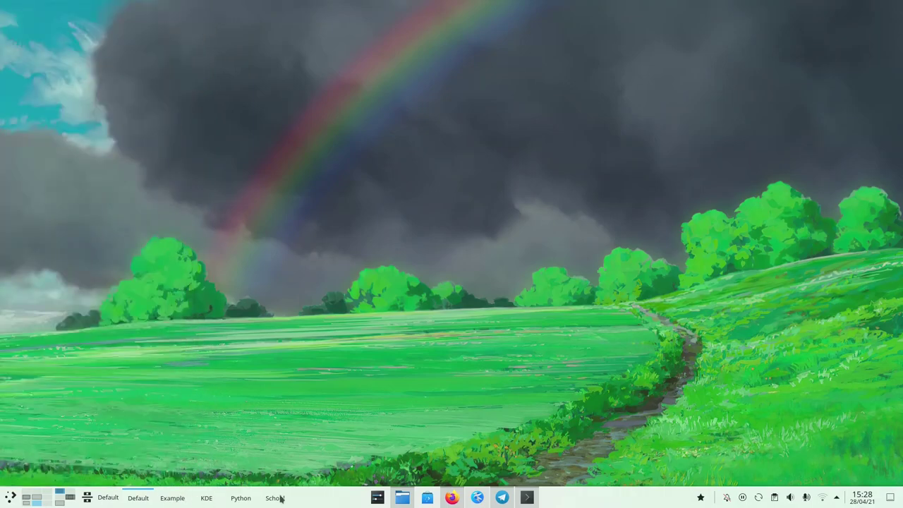
Try the Activity Bar by switching to KDE, Python and Example, and return to Default
click(208, 498)
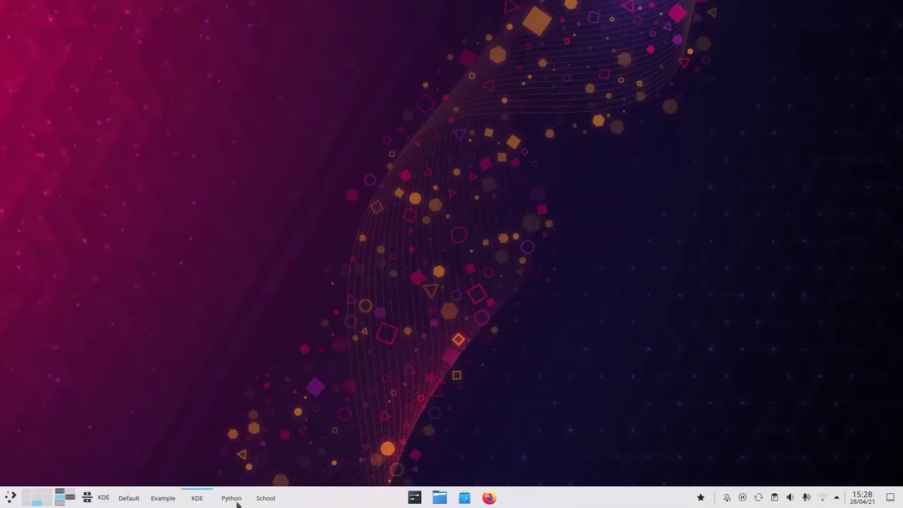
click(237, 499)
click(166, 498)
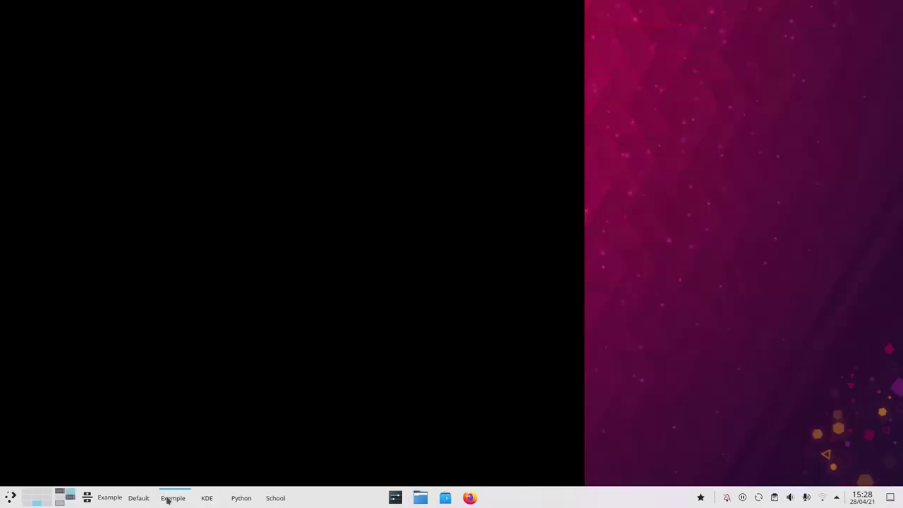
click(147, 498)
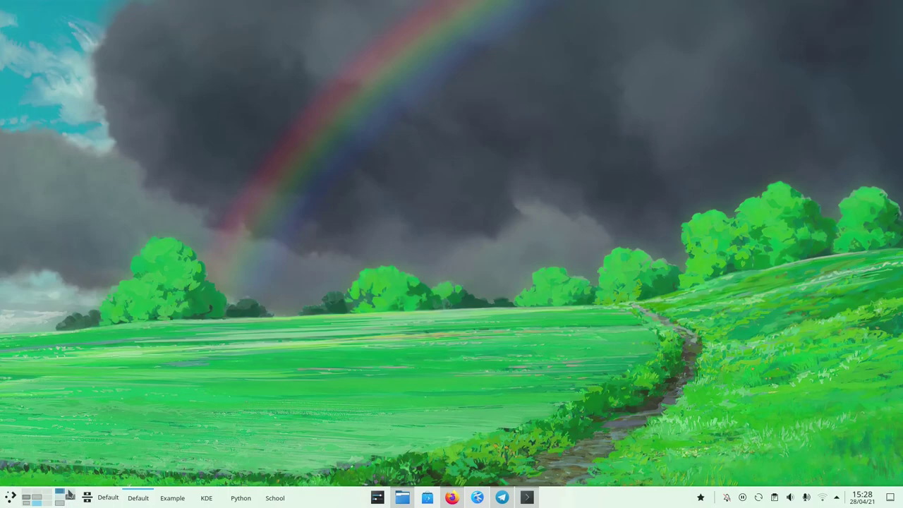
Try the activity pager by cycling through activities and switching between Python and Default, ending on Default
scroll(69, 494, down, 3)
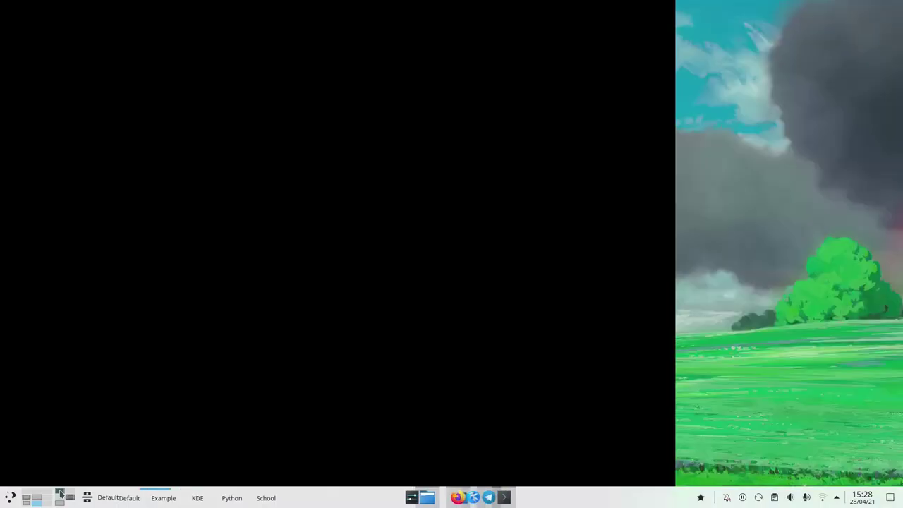
click(68, 497)
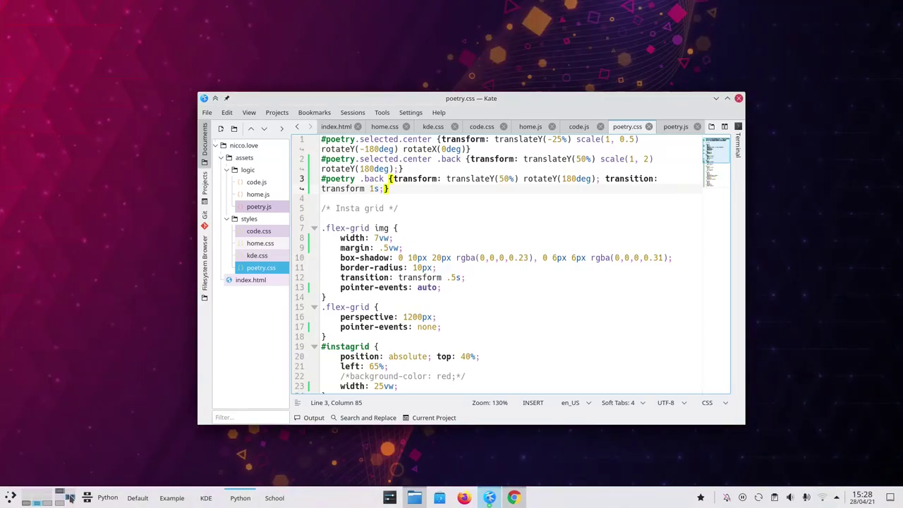
click(61, 494)
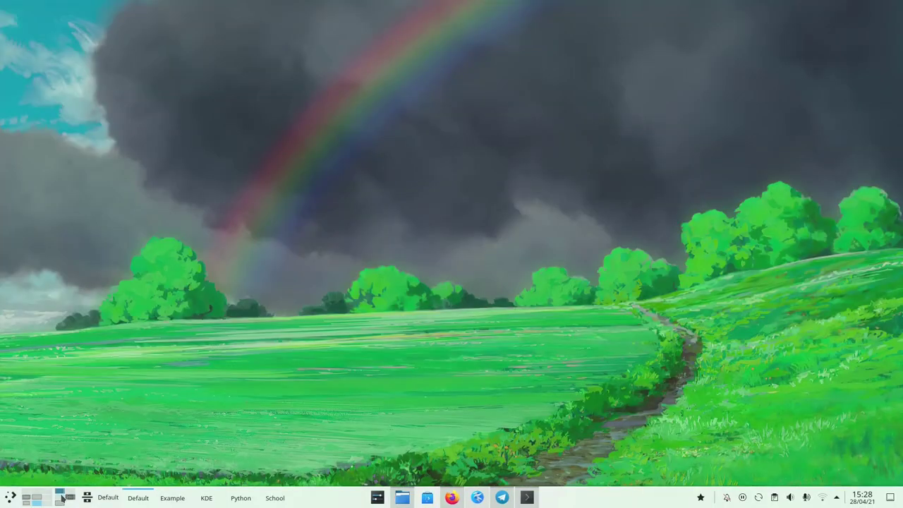
click(69, 499)
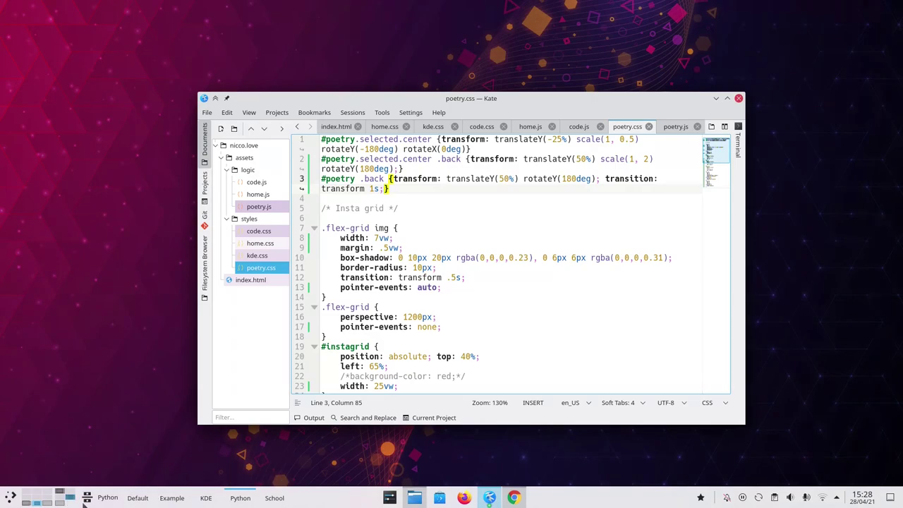
click(141, 498)
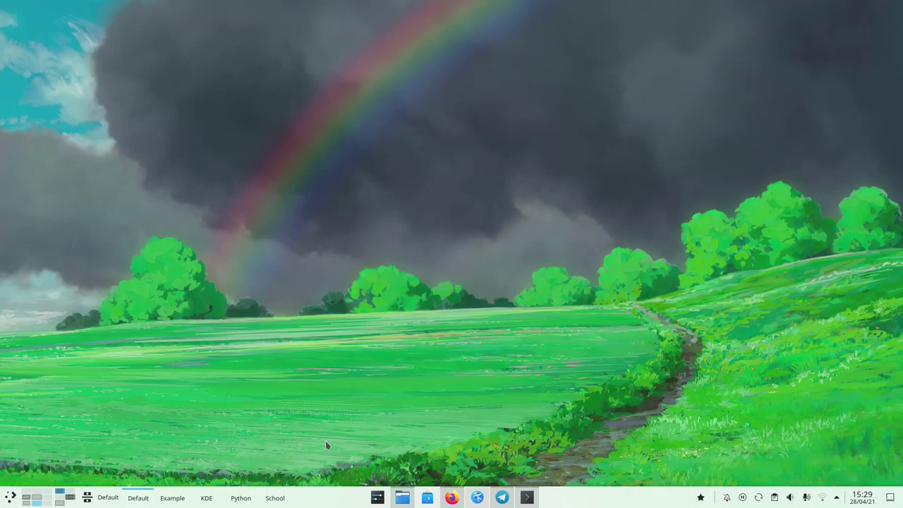
Switch to Dolphin, go to the Home folder and open __init__.py with Kate
click(402, 497)
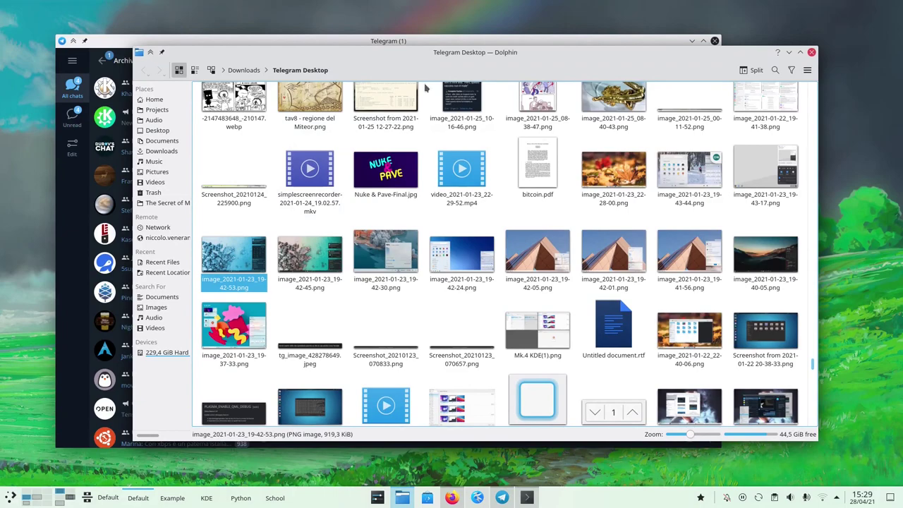
click(177, 99)
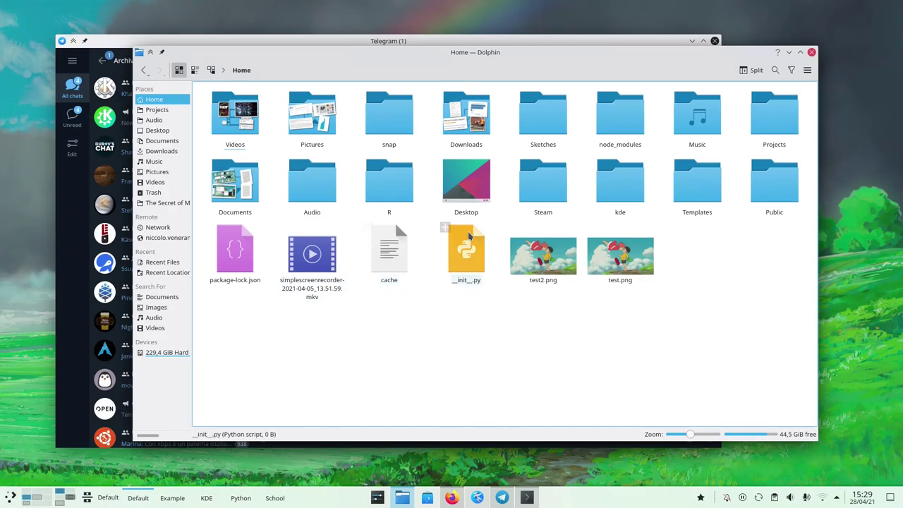
click(462, 264)
double_click(463, 263)
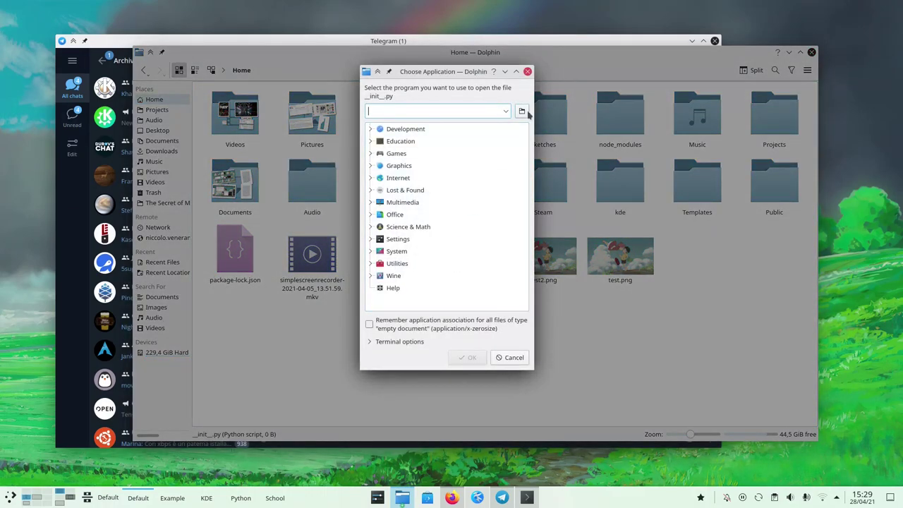
text(kate)
key(Return)
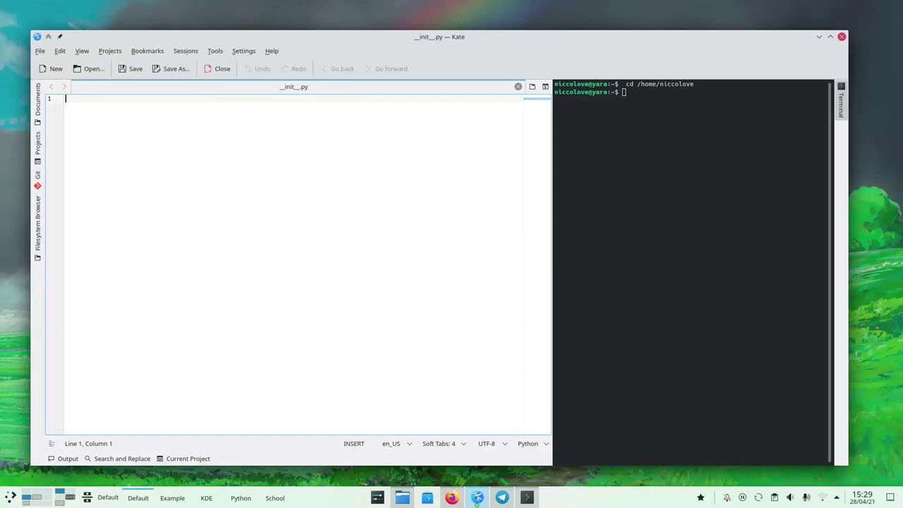
Cycle through the open windows of the Default activity and close the Kate window with __init__.py
key(alt+Tab)
key(alt+Tab)
key(alt+Tab)
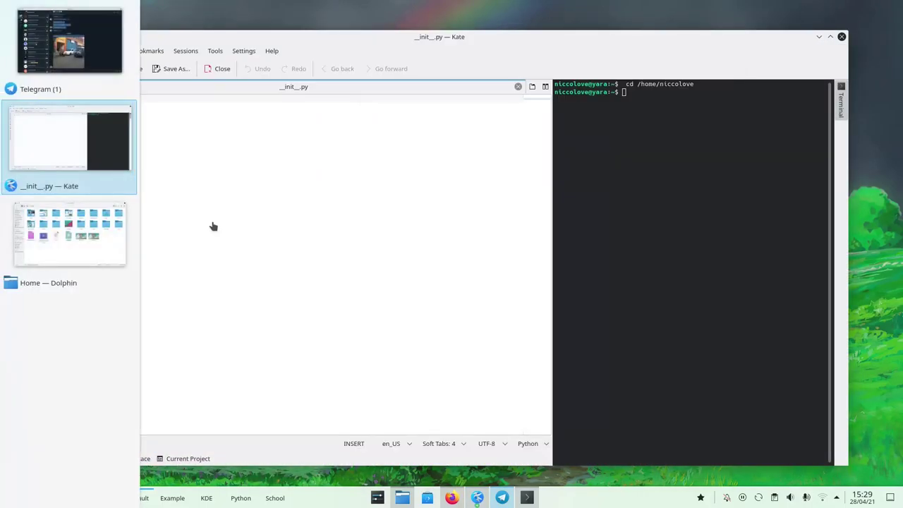
key(alt+Tab)
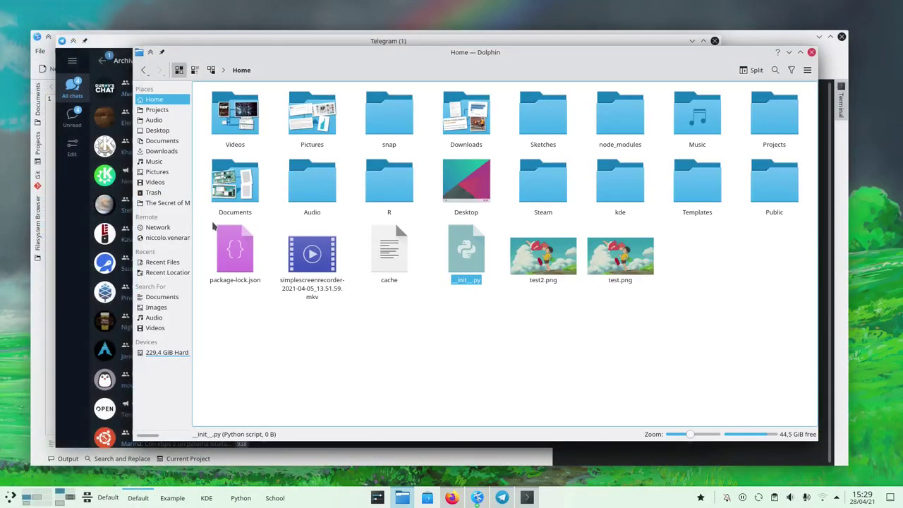
key(alt+Tab)
key(alt+Tab)
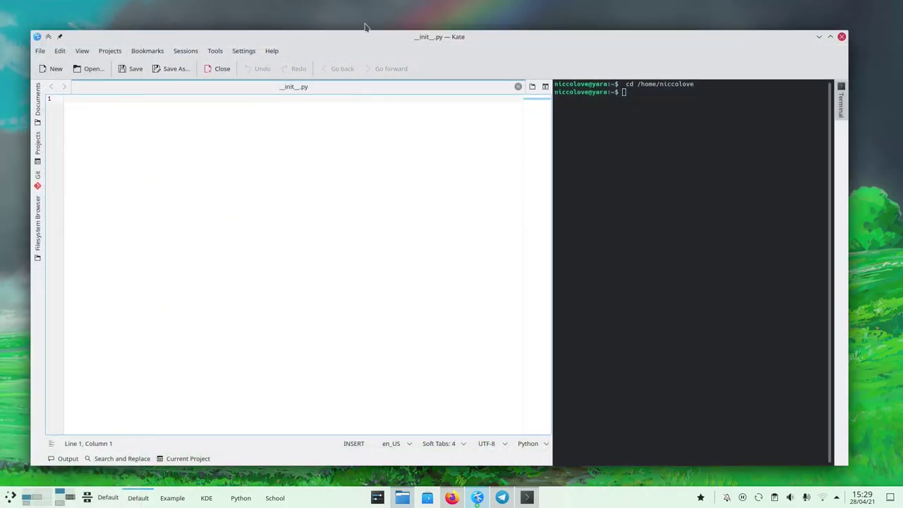
click(842, 36)
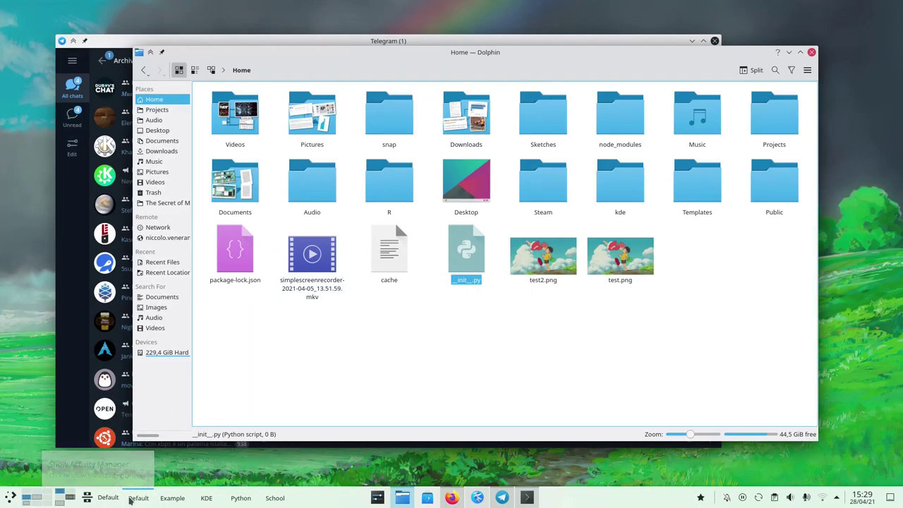
Move the Dolphin window to the Example activity using the activity manager, and switch to Example
click(110, 497)
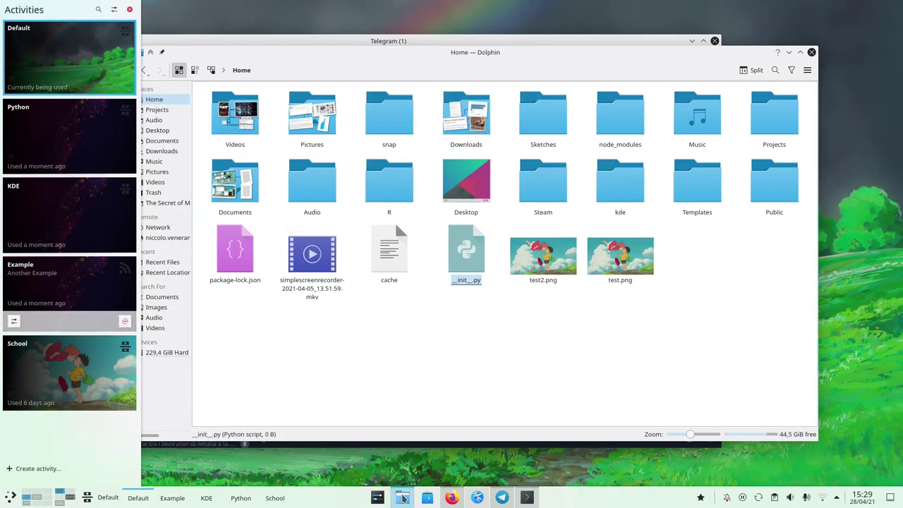
mouse_move(402, 499)
drag(402, 499, 51, 306)
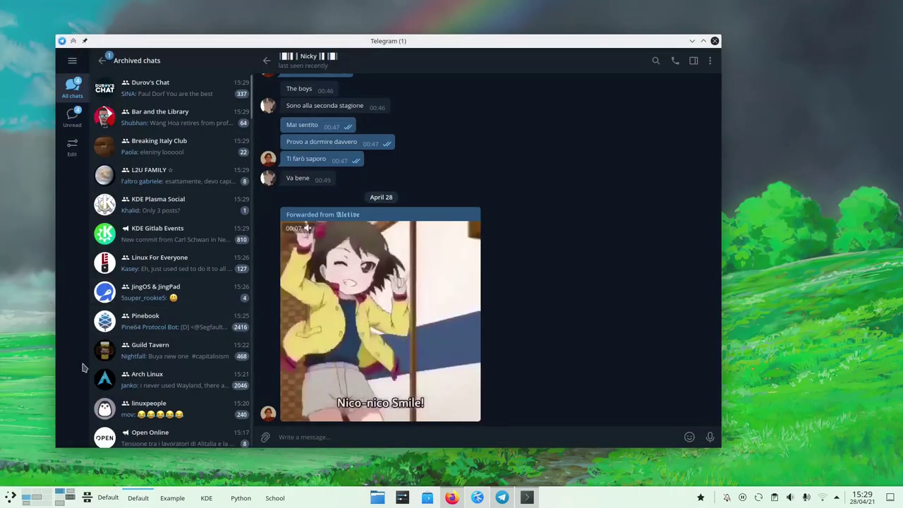
click(176, 499)
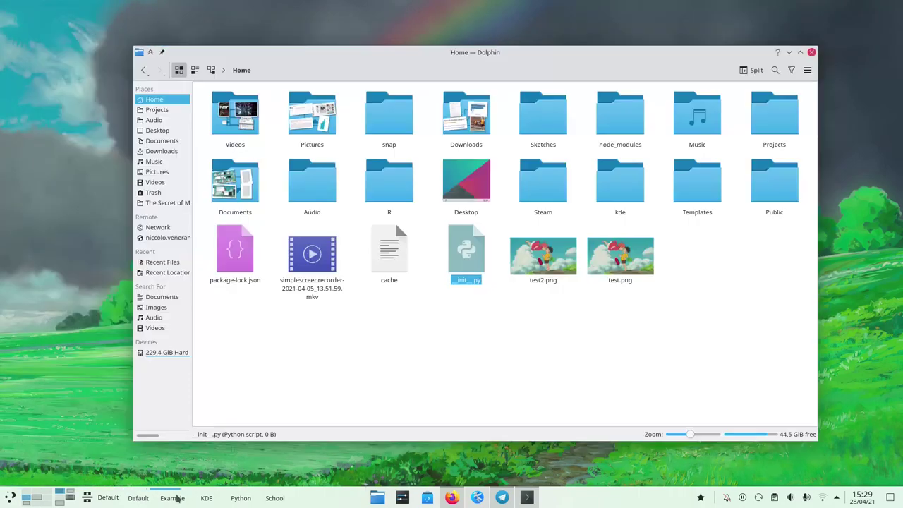
click(465, 340)
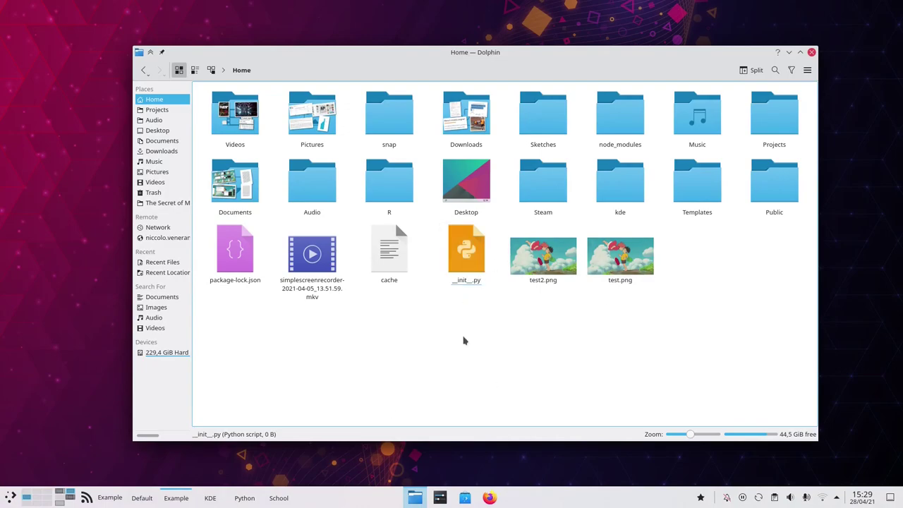
Move the Dolphin window and shrink it to free up desktop space beside it
drag(505, 52, 453, 48)
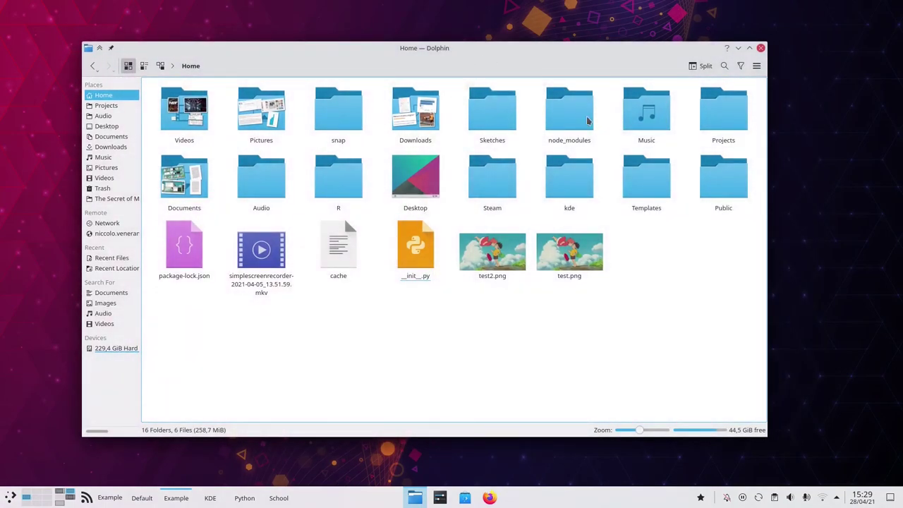
right_click(869, 137)
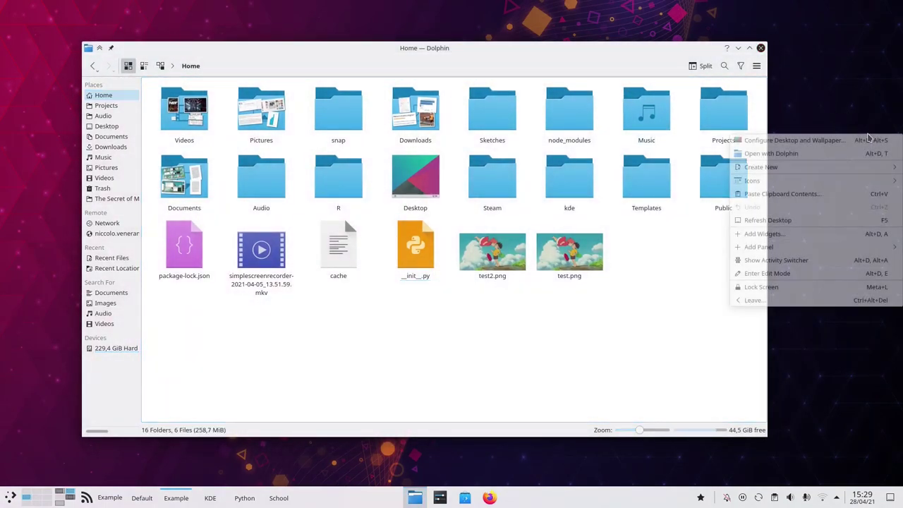
click(826, 114)
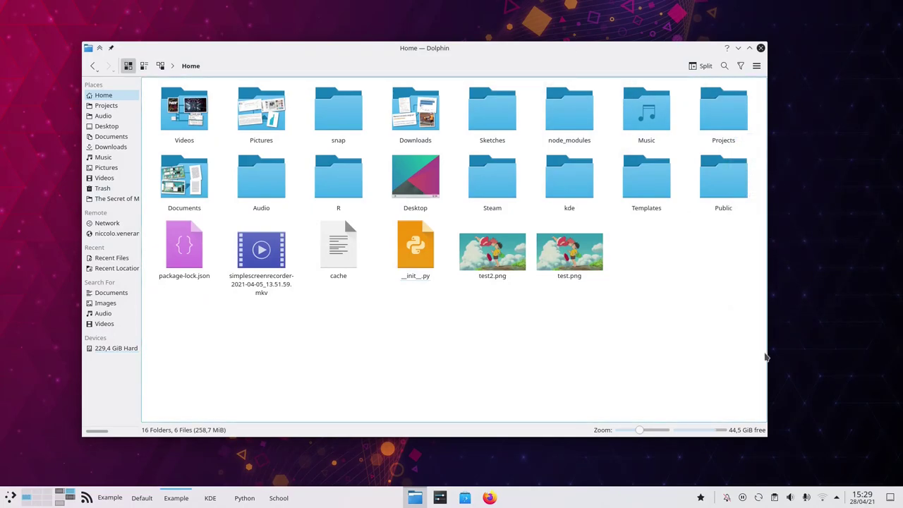
drag(768, 437, 572, 407)
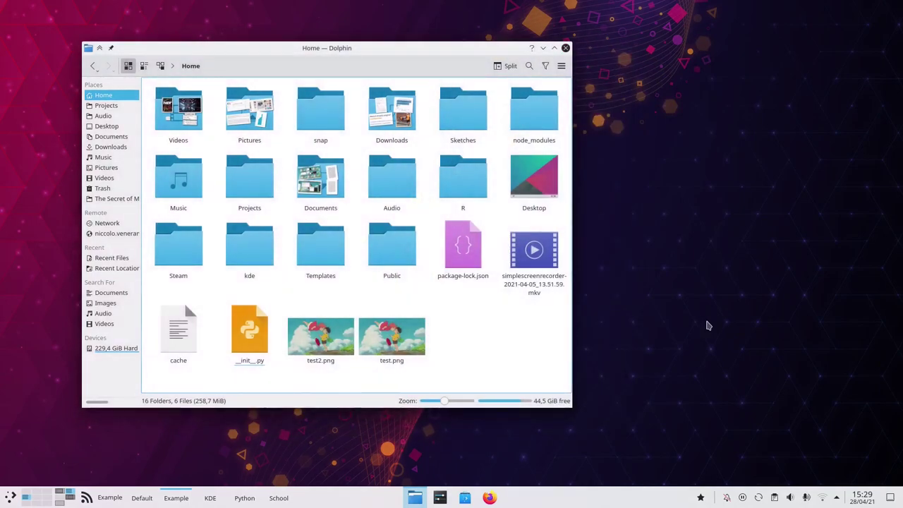
Set the Example activity's wallpaper to Shell, enlarging the desktop settings window to browse the images
right_click(707, 322)
click(744, 329)
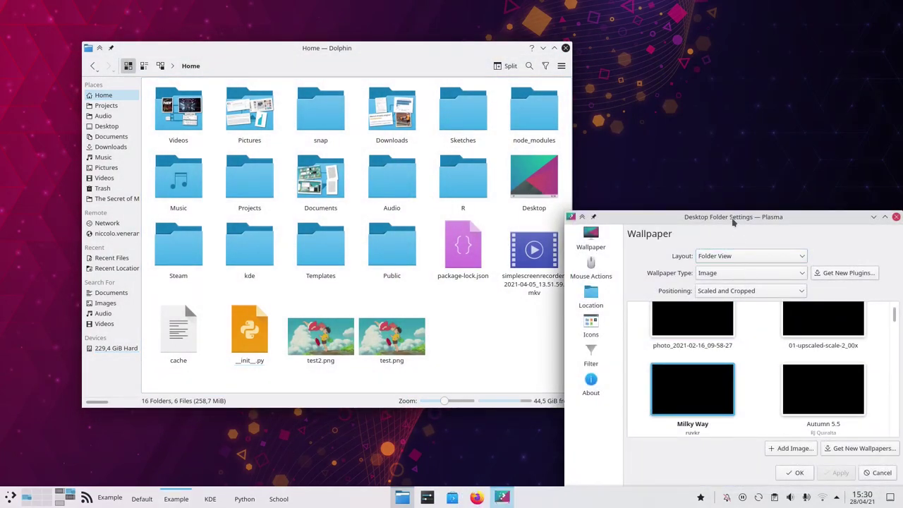
drag(731, 218, 413, 113)
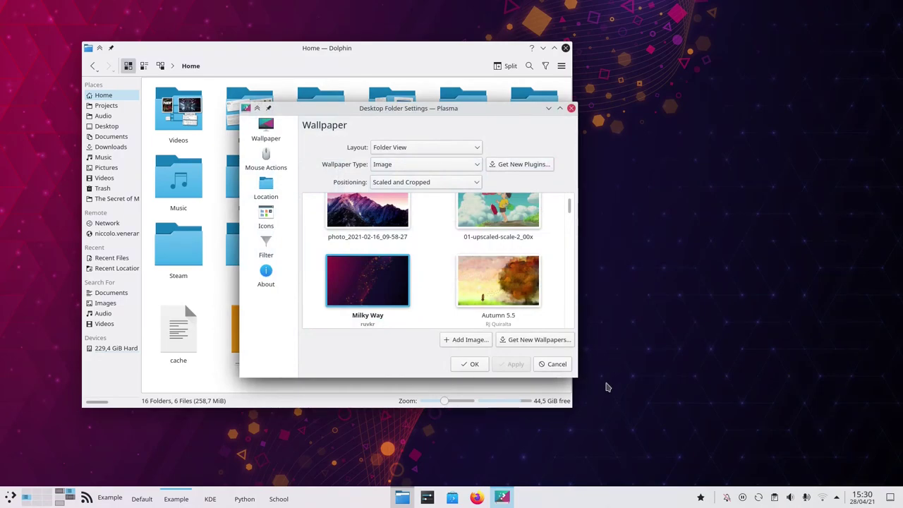
drag(578, 378, 812, 431)
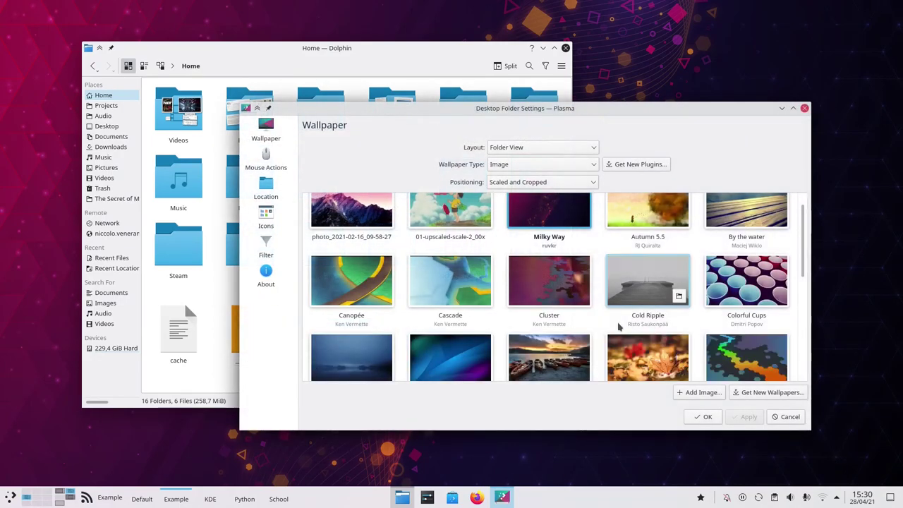
scroll(618, 326, down, 3)
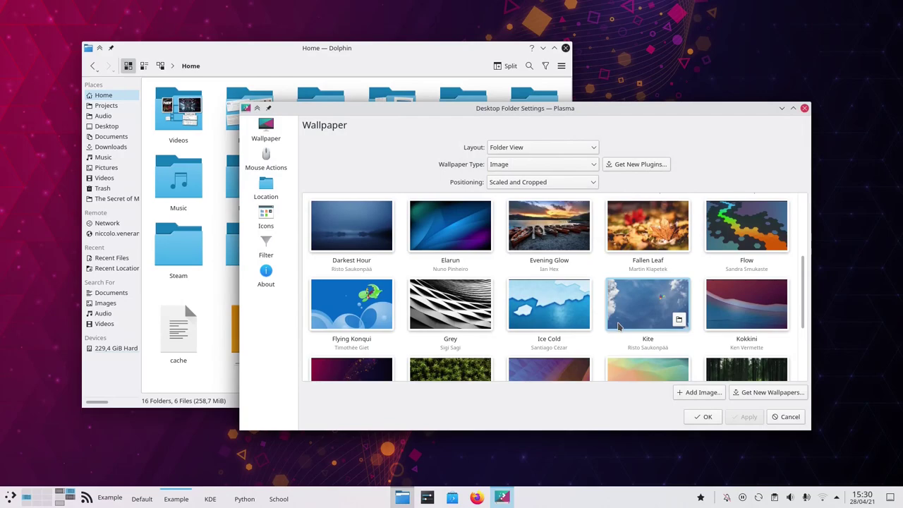
scroll(618, 326, down, 3)
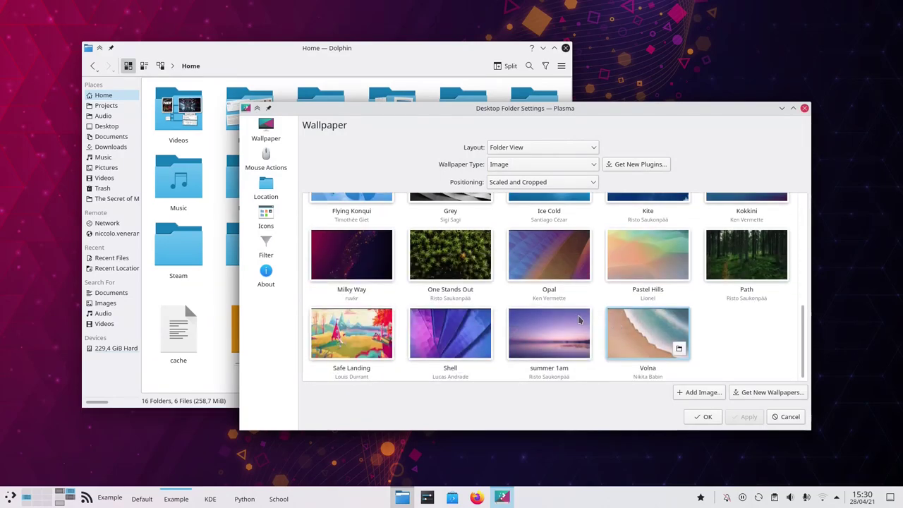
click(452, 332)
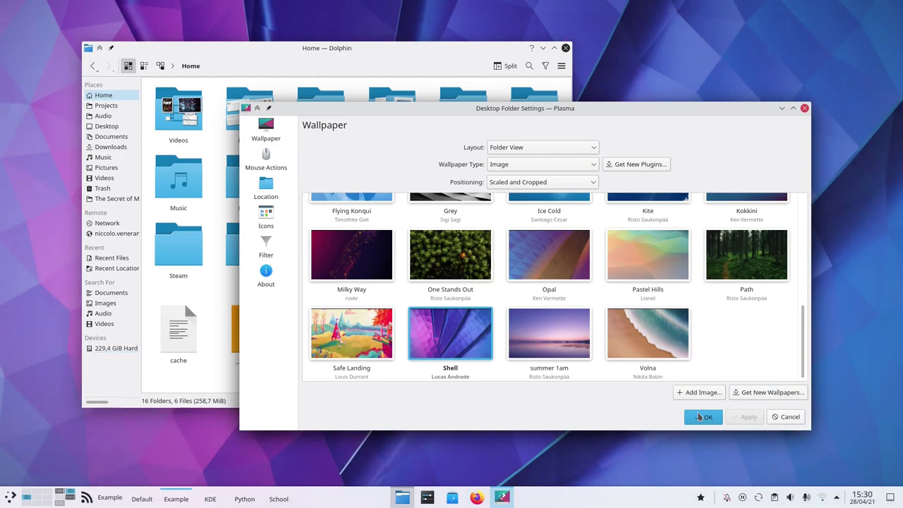
click(704, 417)
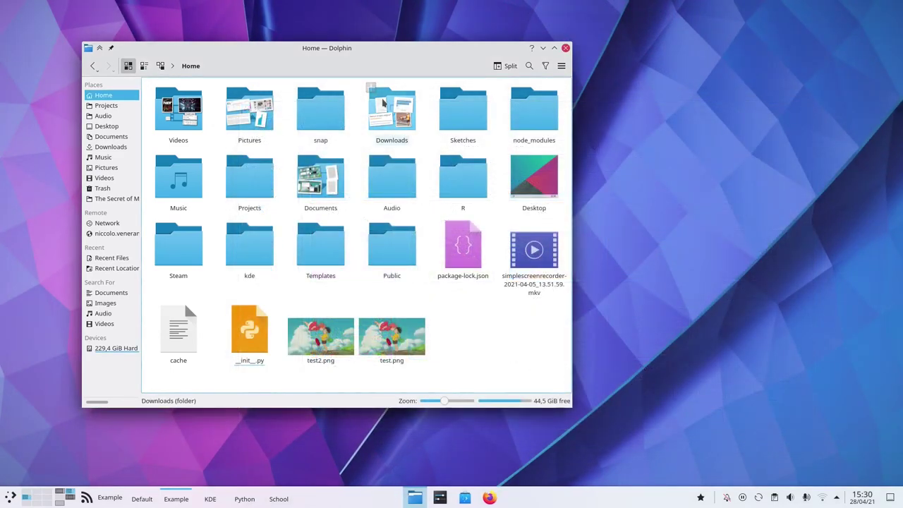
Add the Fuzzy Clock widget to the Example desktop beside the Dolphin window and close the widget list
click(353, 66)
drag(308, 60, 335, 59)
right_click(628, 227)
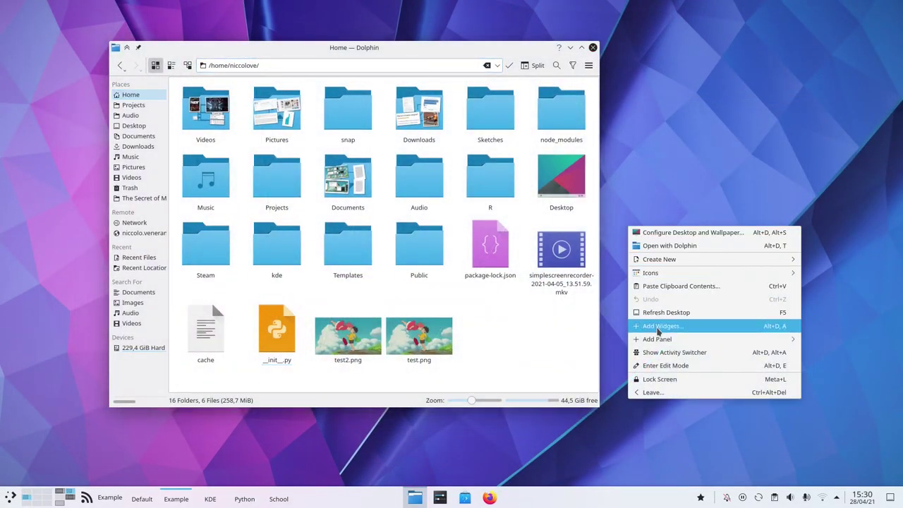
click(658, 326)
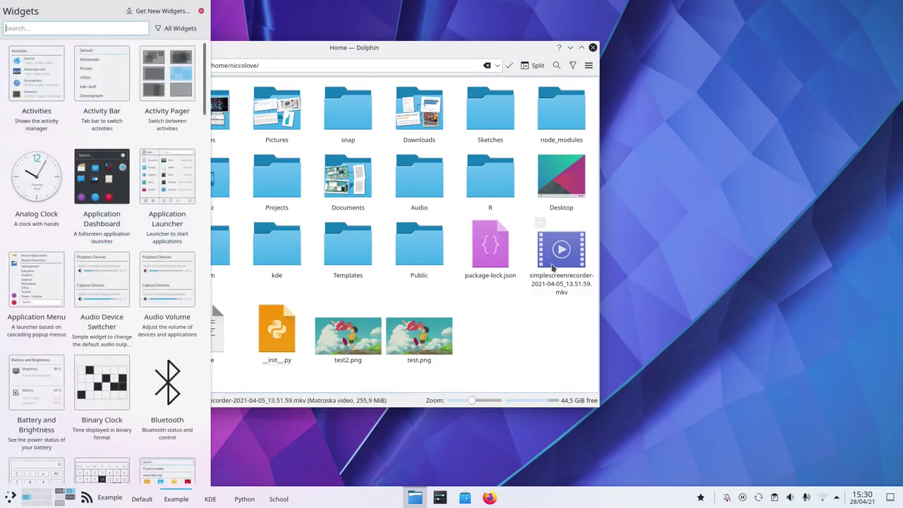
scroll(95, 332, down, 5)
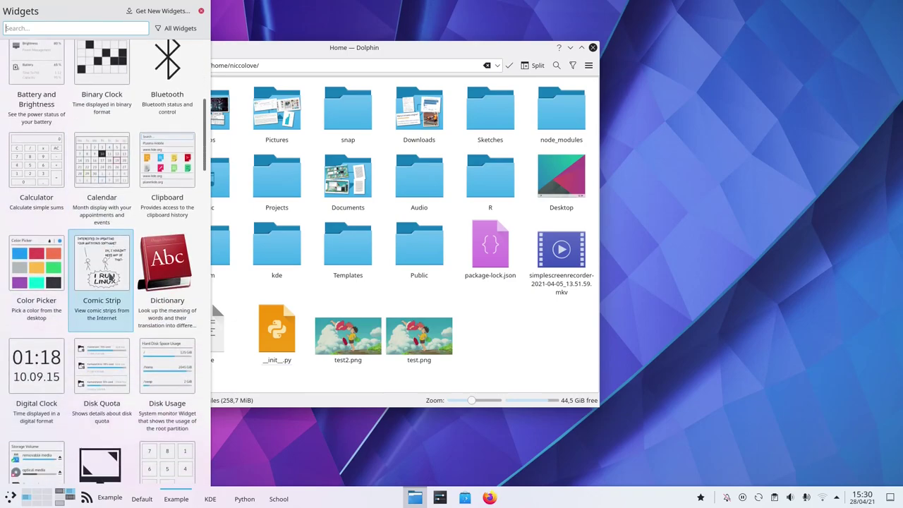
scroll(109, 278, down, 4)
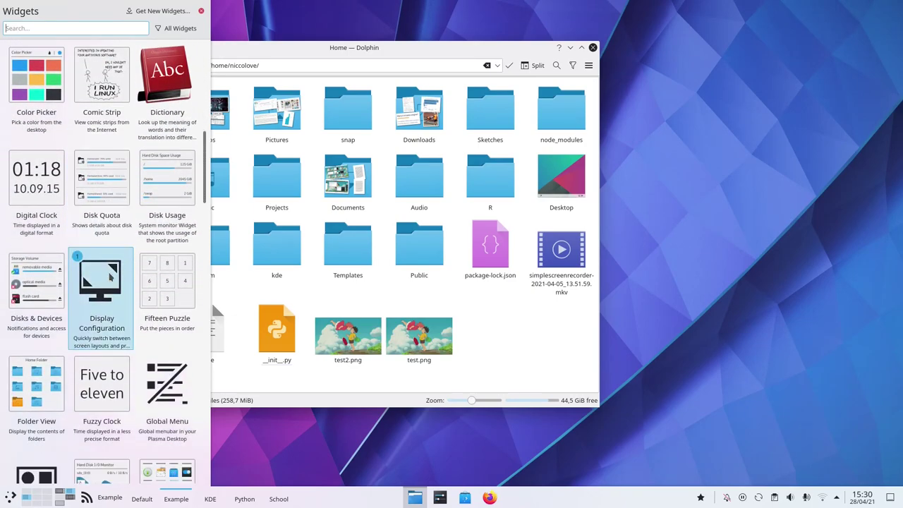
drag(106, 325, 607, 253)
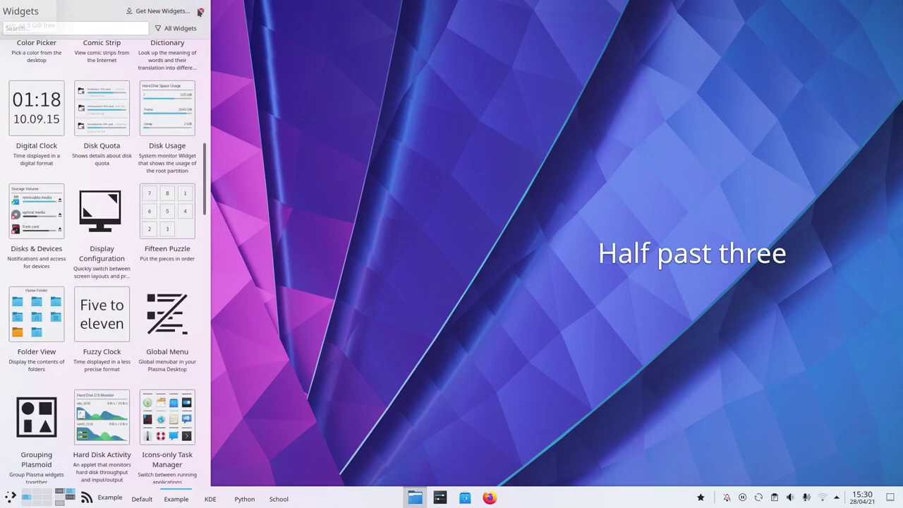
click(200, 12)
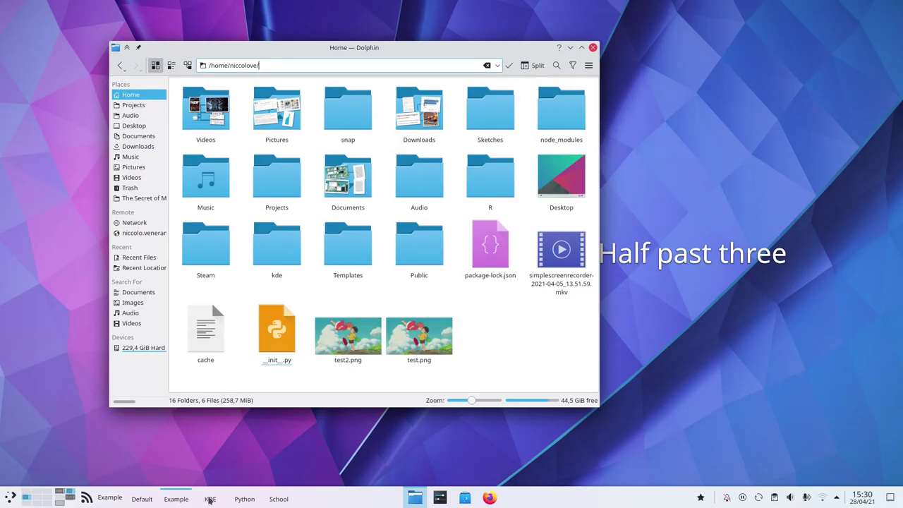
Switch to the KDE activity to compare its desktop, return to Example and leave Dolphin's path editing
click(209, 499)
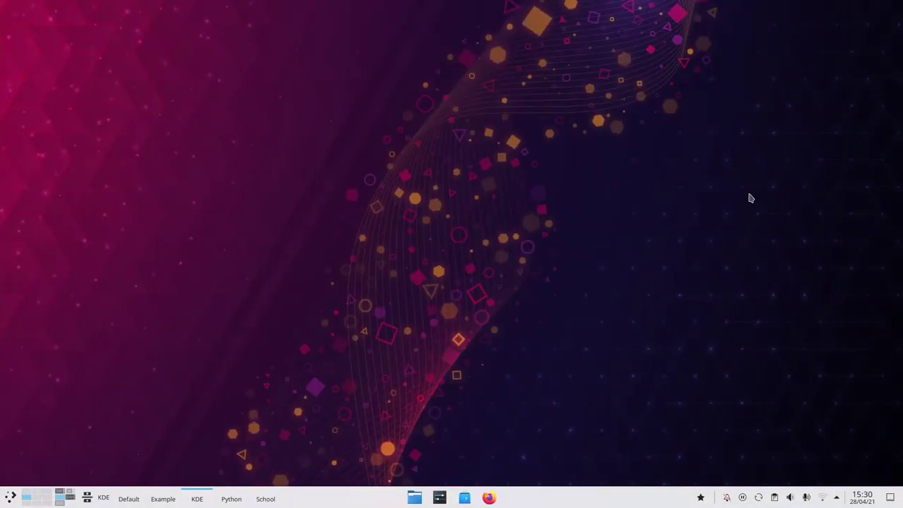
click(163, 499)
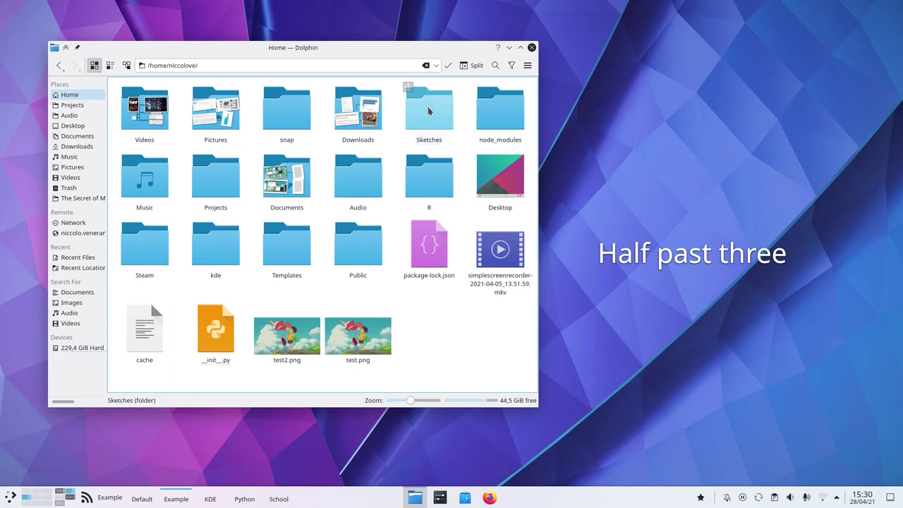
click(448, 65)
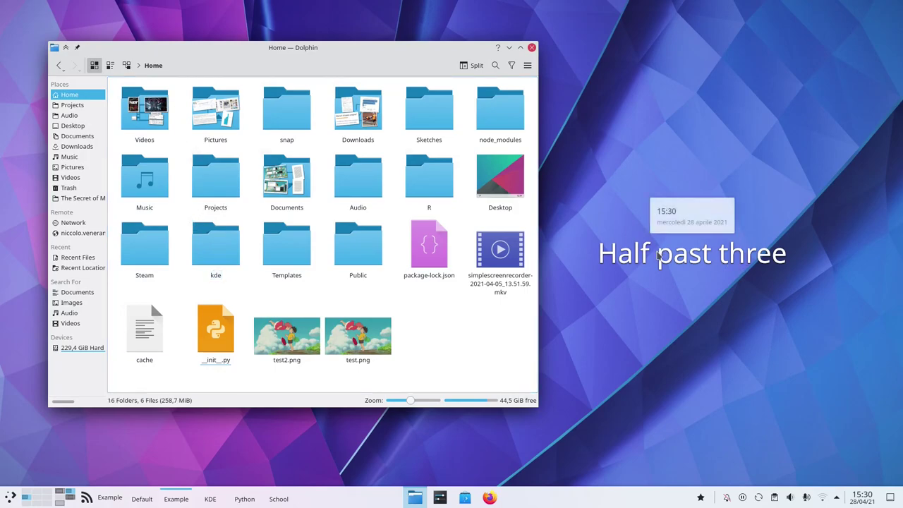
Open the download window for new Plasma widgets, enlarge it and search for merge request
right_click(649, 378)
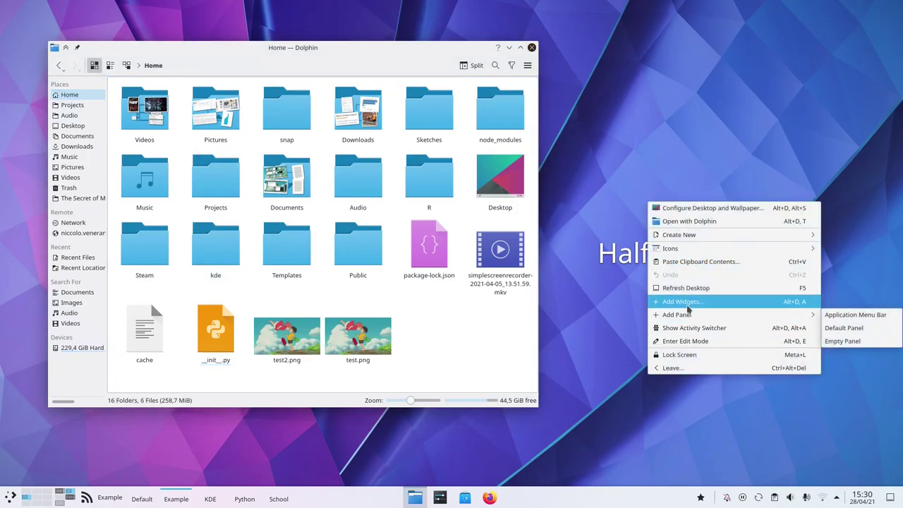
click(682, 302)
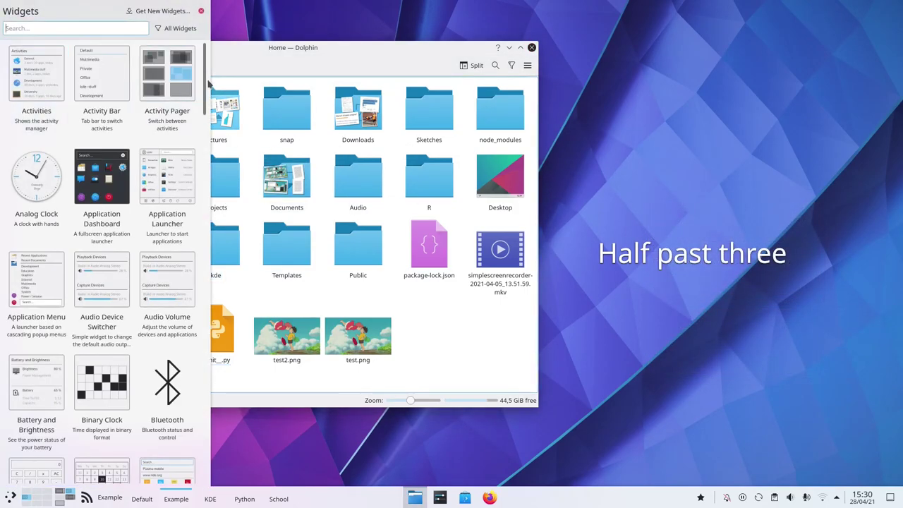
click(161, 13)
click(158, 25)
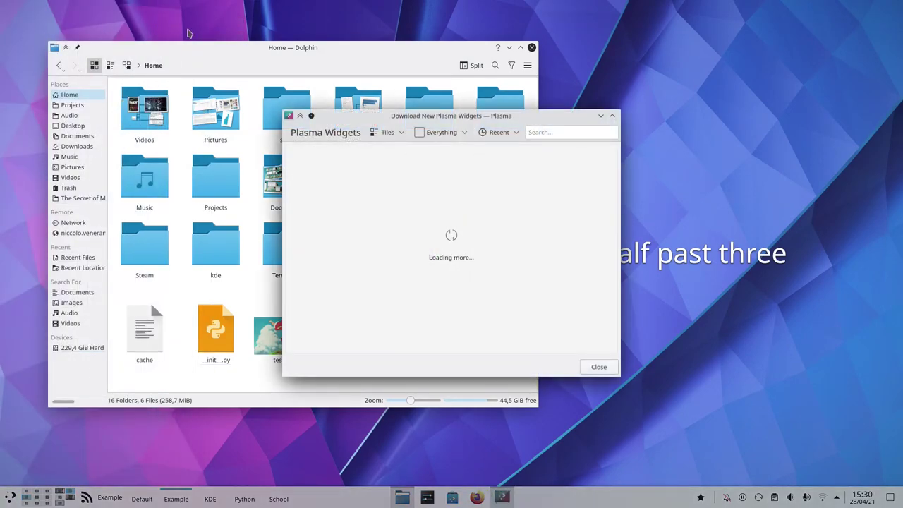
drag(620, 376, 738, 428)
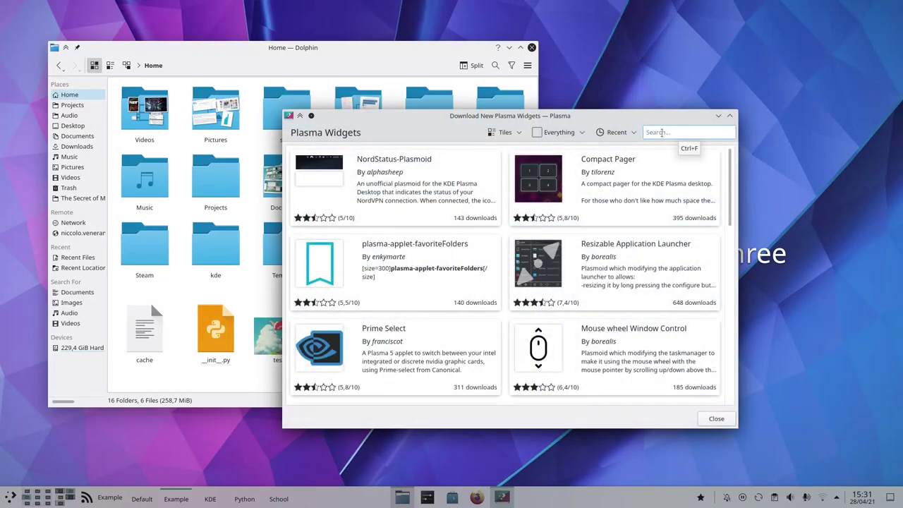
text(merge request)
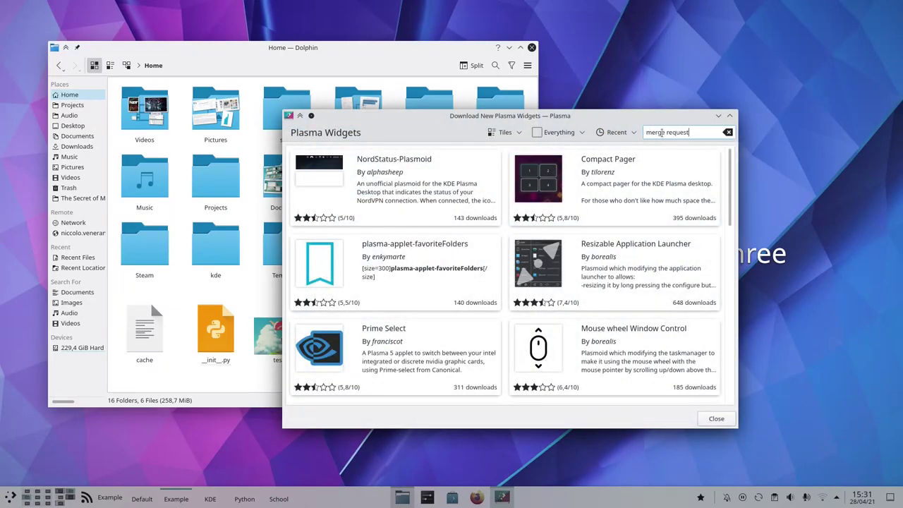
key(Return)
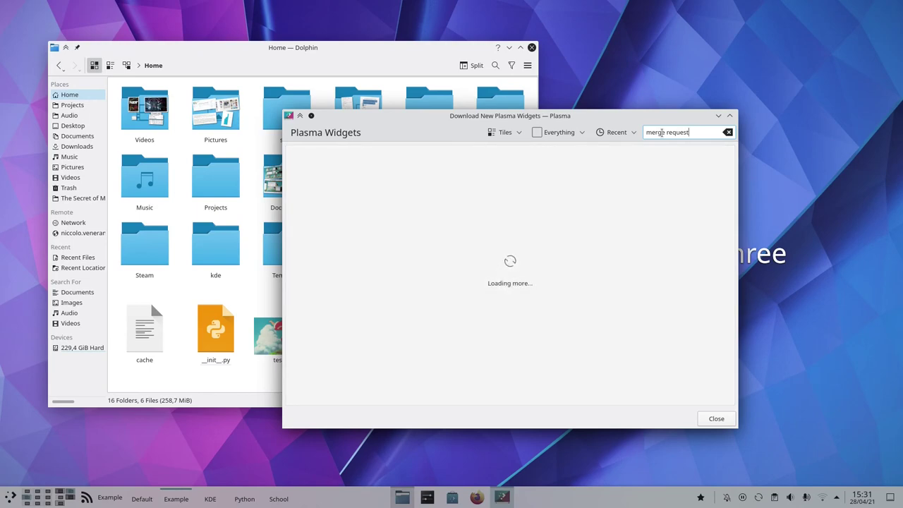
double_click(662, 132)
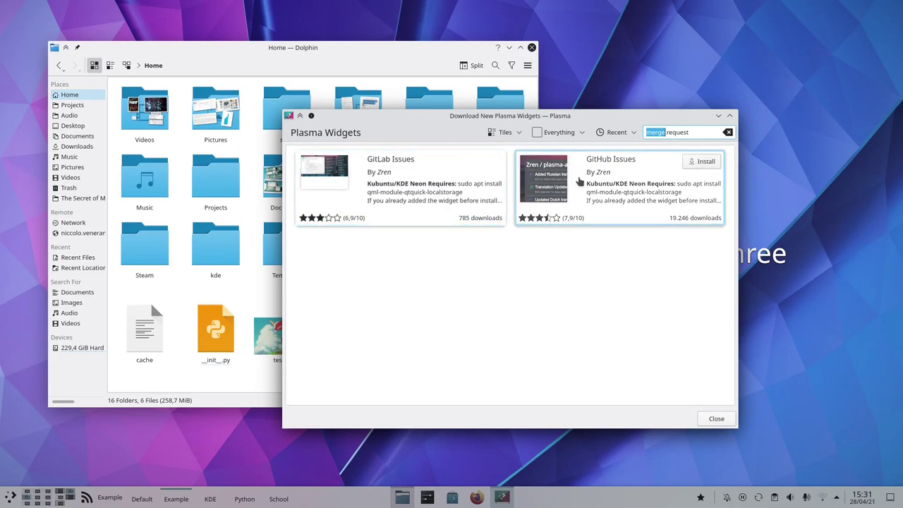
View the details page of the GitLab Issues widget and close the widget download window
click(468, 185)
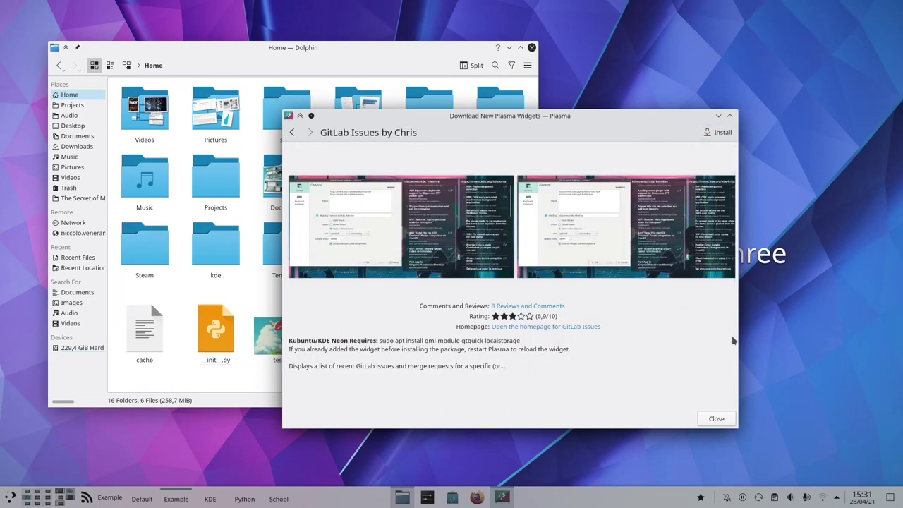
click(715, 419)
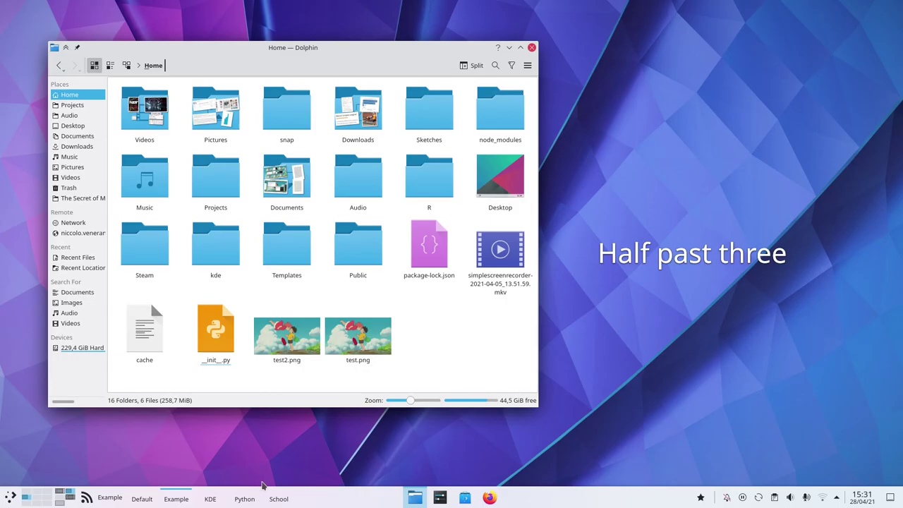
Switch through the KDE activity to Python and bring up Python's Kate window
click(210, 499)
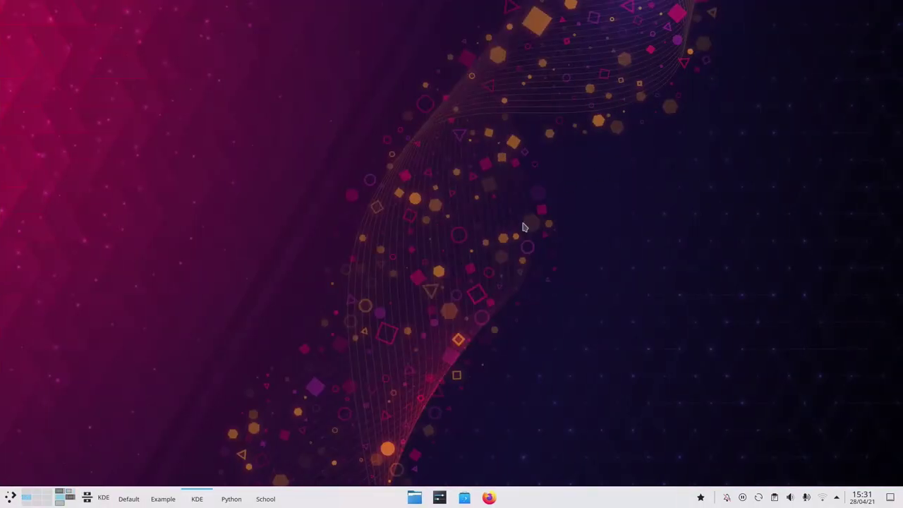
click(240, 500)
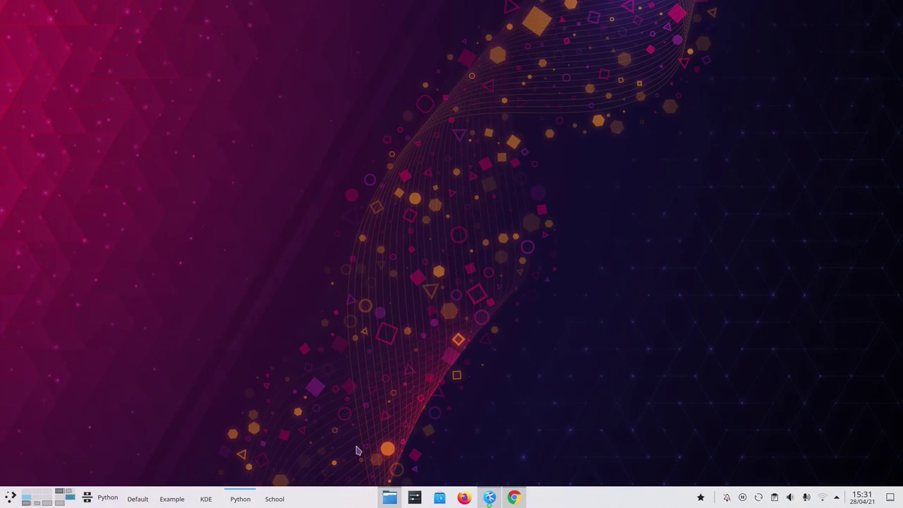
click(490, 498)
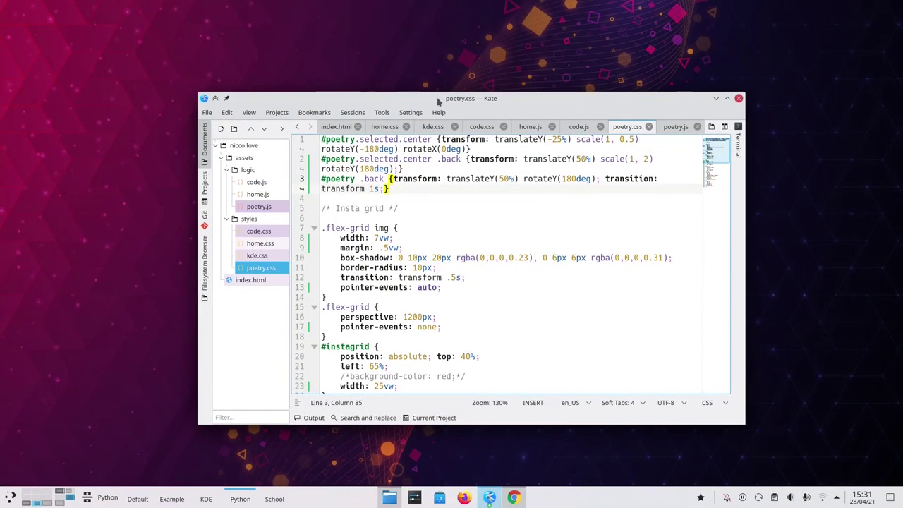
Switch to the School activity, look through Dolphin's video folder and widen its file area against the terminal
click(274, 499)
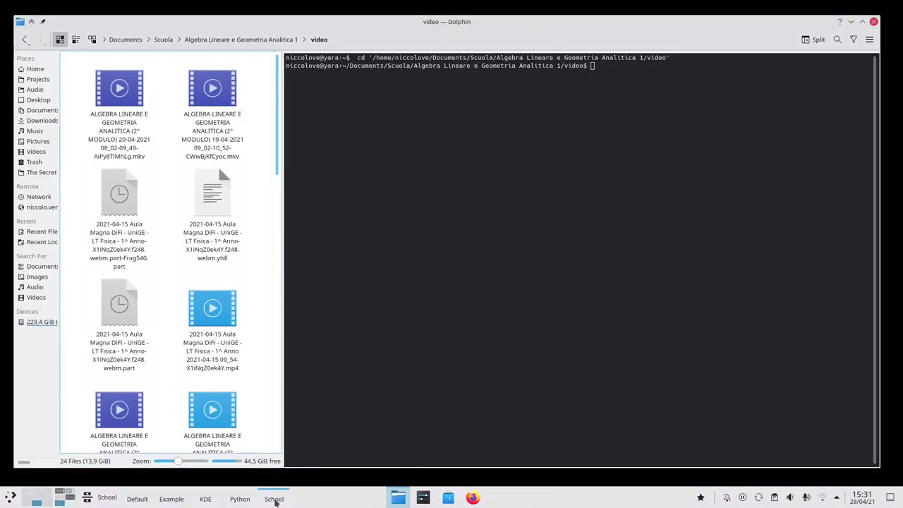
scroll(281, 209, down, 5)
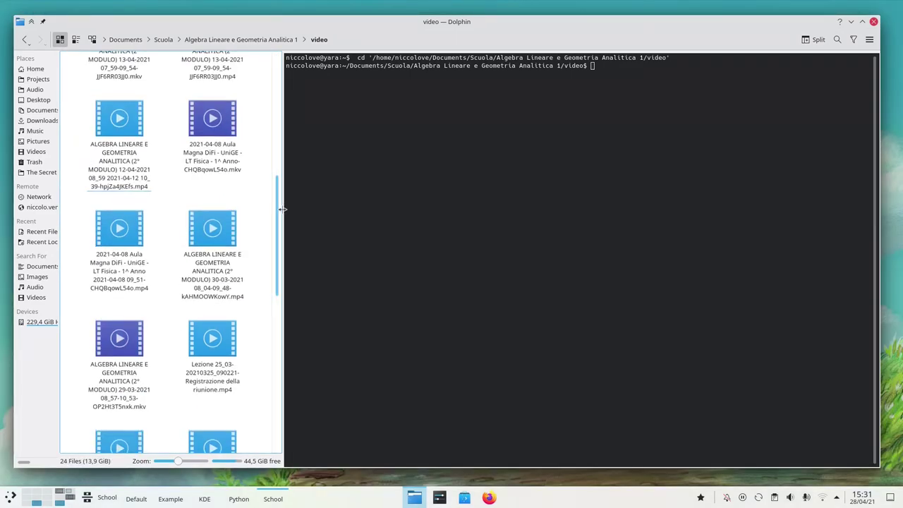
drag(282, 209, 552, 230)
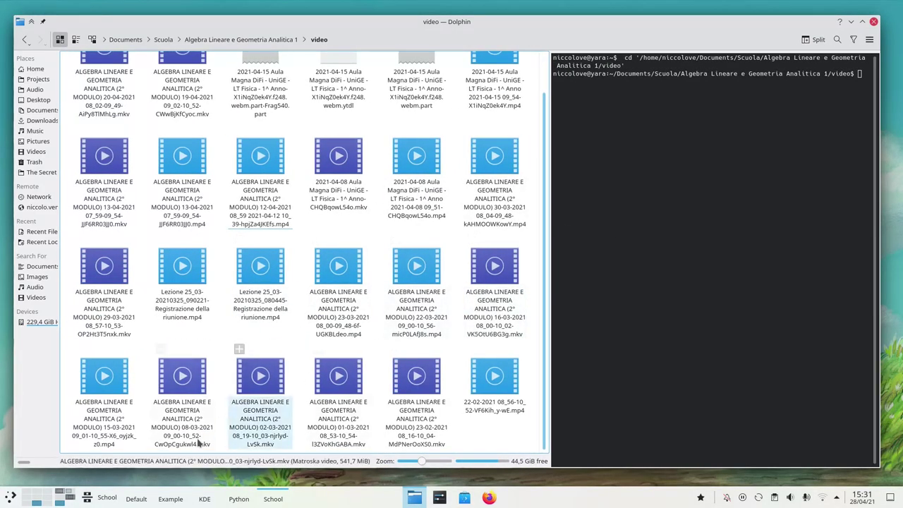
Switch to the Default activity and stop the School and Example activities in the activity manager
click(138, 502)
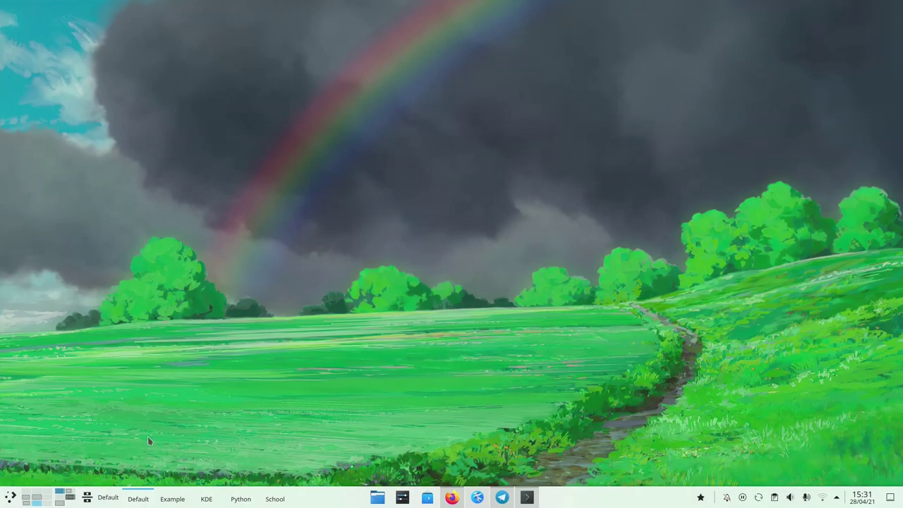
click(86, 498)
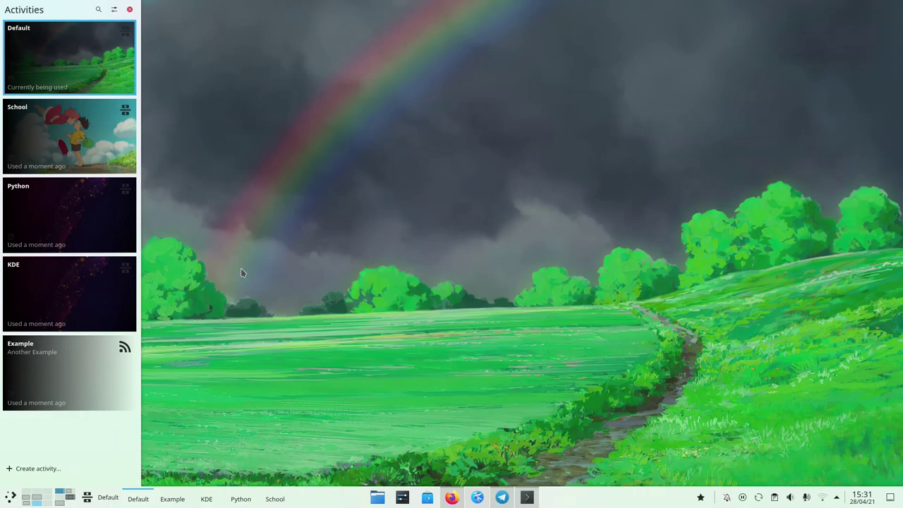
mouse_move(77, 376)
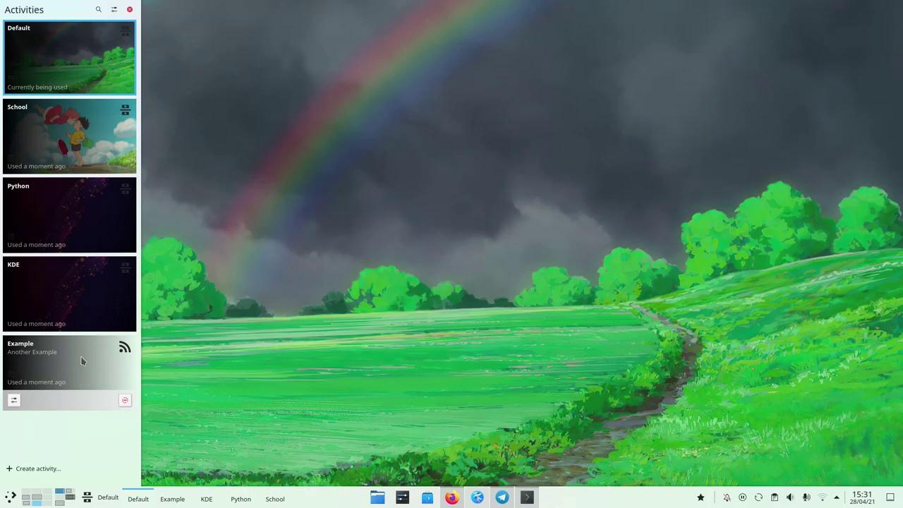
mouse_move(70, 324)
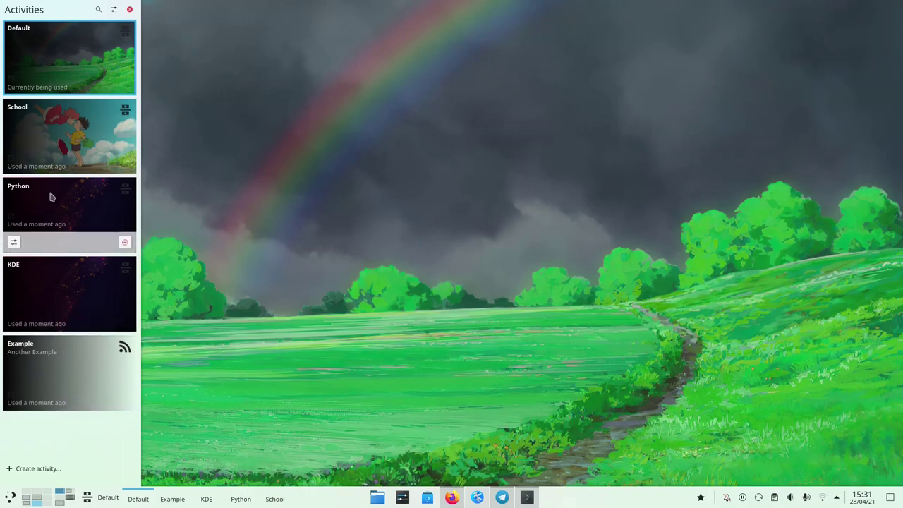
mouse_move(56, 134)
click(124, 164)
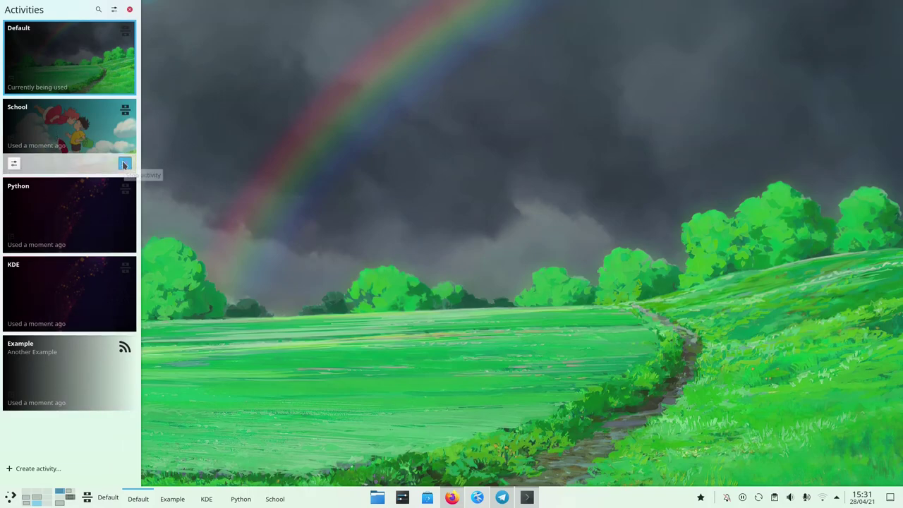
mouse_move(74, 241)
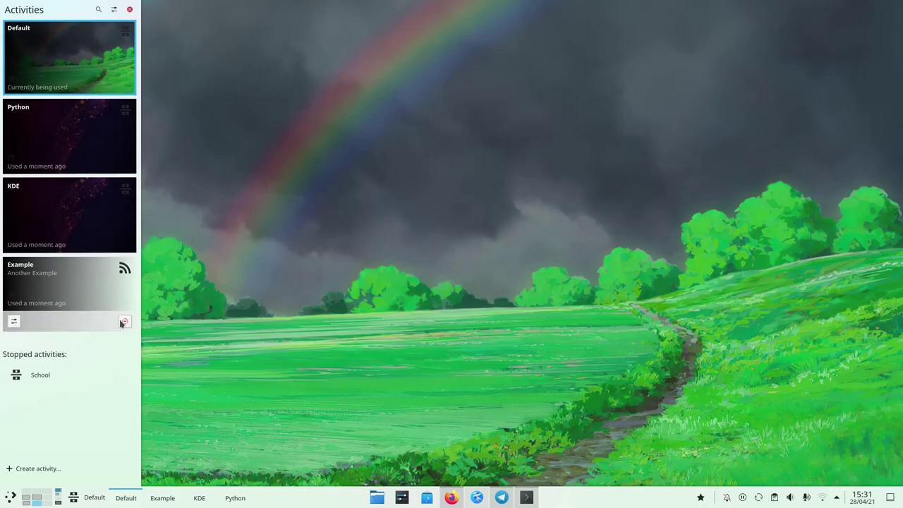
click(124, 322)
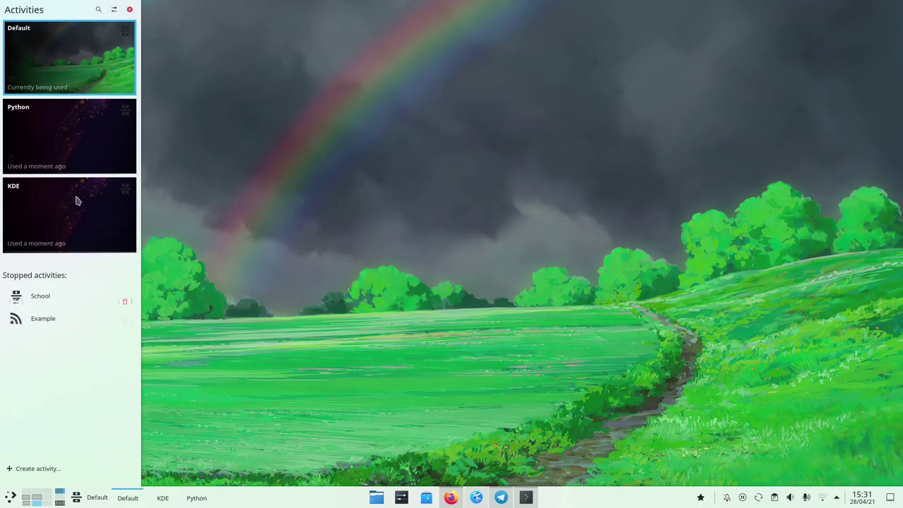
Stop the Python activity, agreeing to quit its Dolphin window with multiple tabs
mouse_move(73, 158)
click(125, 164)
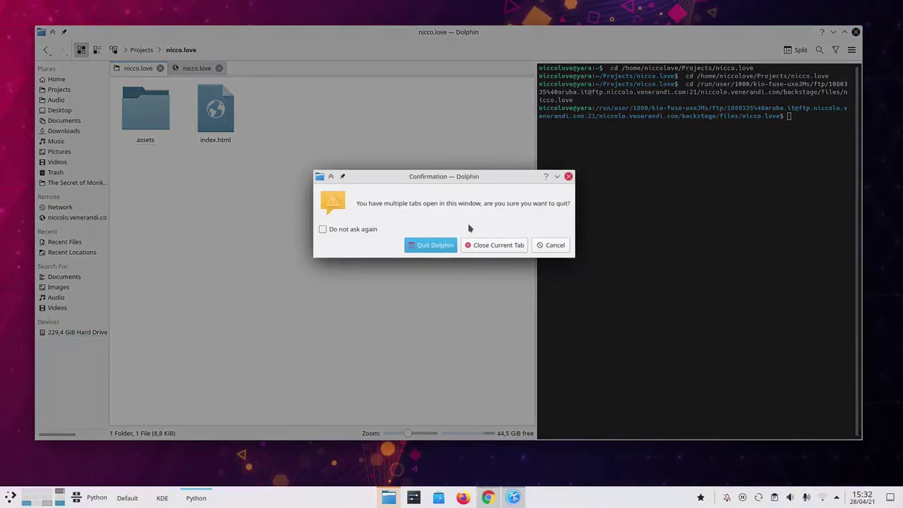
click(450, 245)
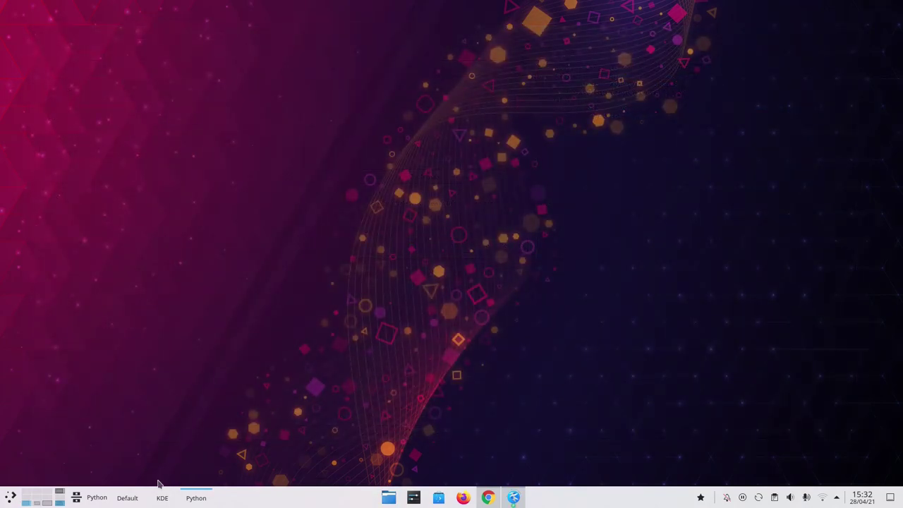
click(161, 499)
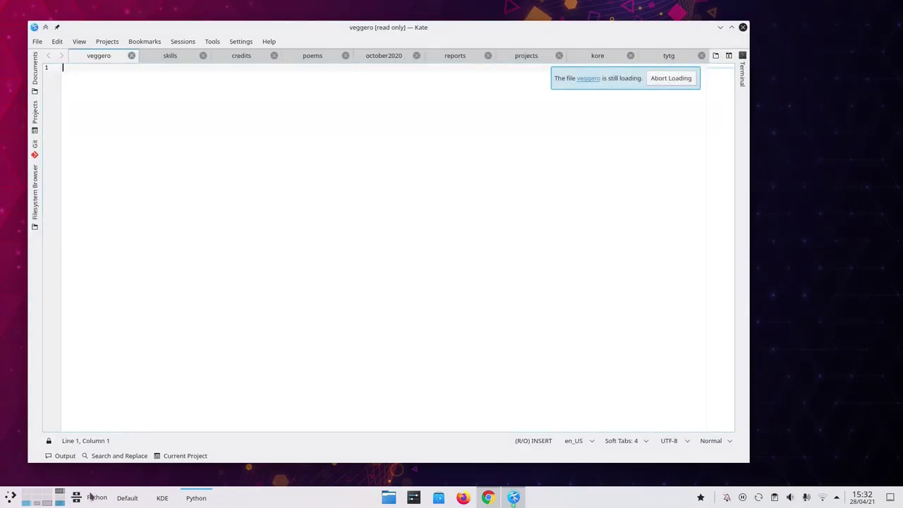
click(77, 498)
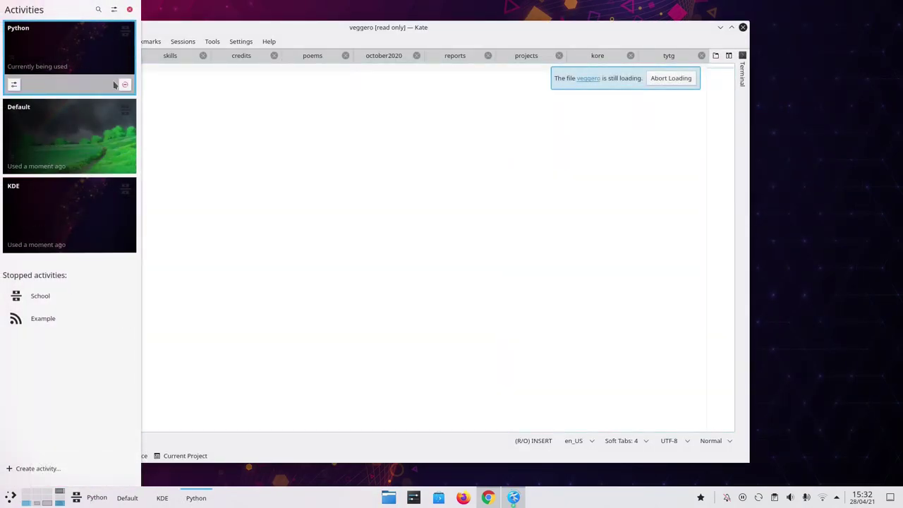
click(125, 85)
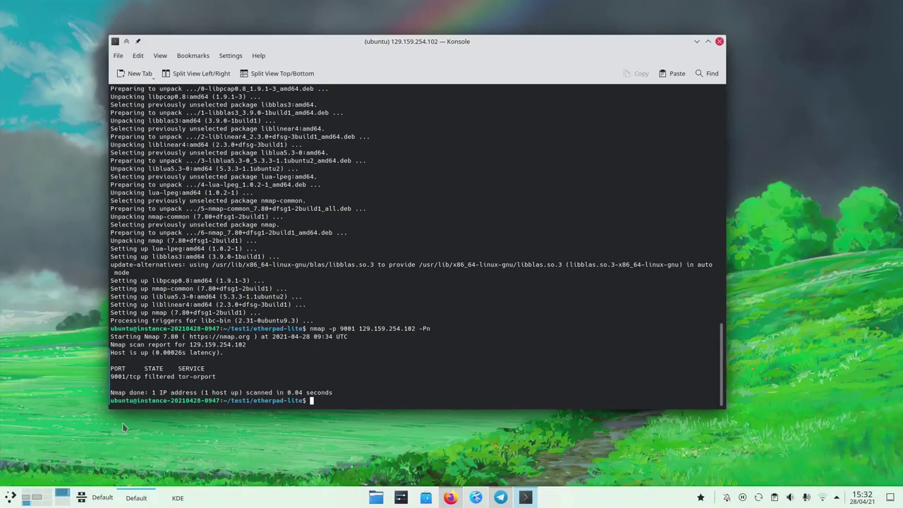
Show the activity manager from Default and cancel the FTP site's authentication dialog
click(81, 497)
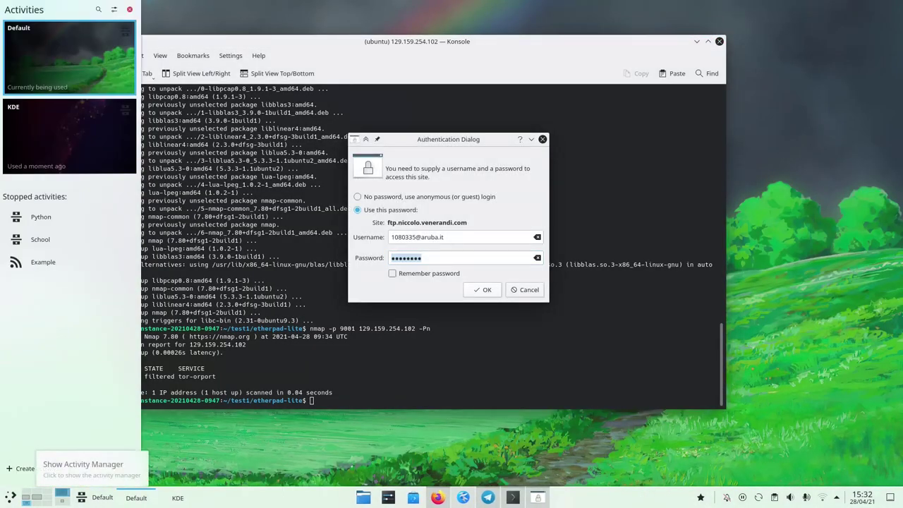
click(508, 290)
click(97, 499)
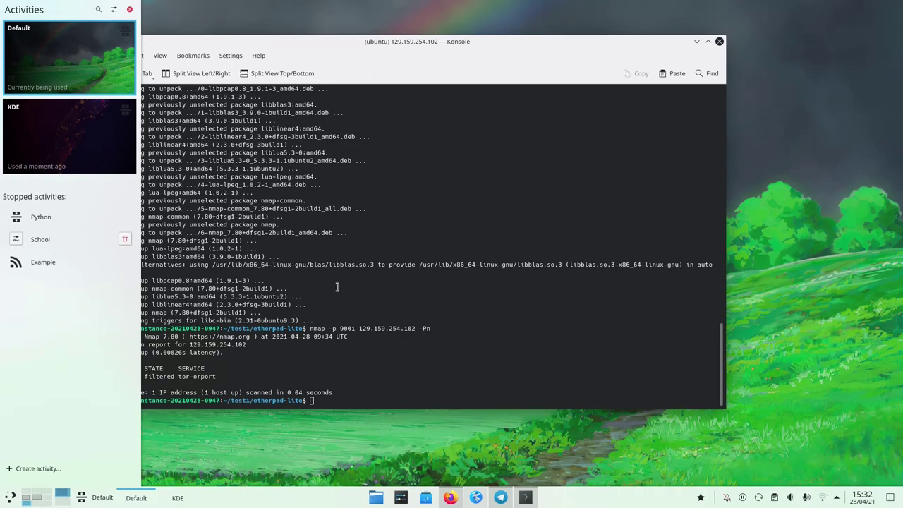
Switch back and forth between the KDE and Default activities, ending on Default
click(59, 137)
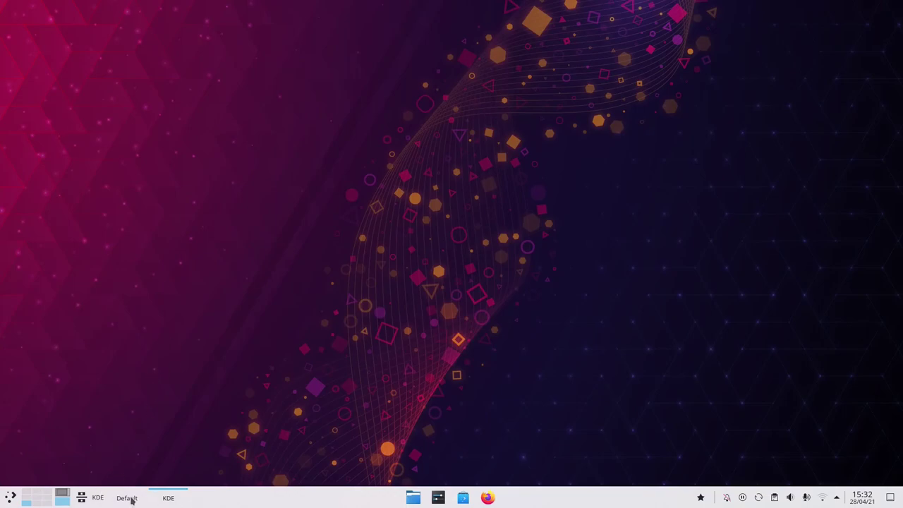
click(130, 498)
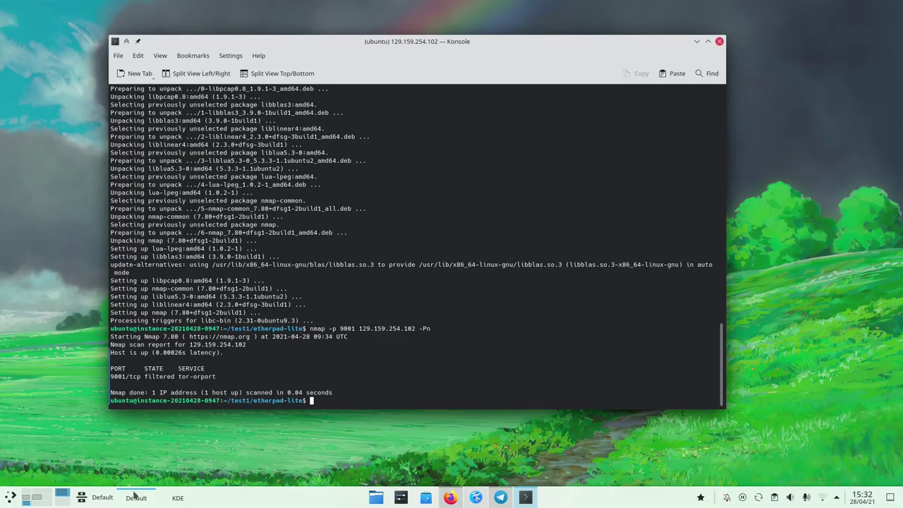
click(178, 498)
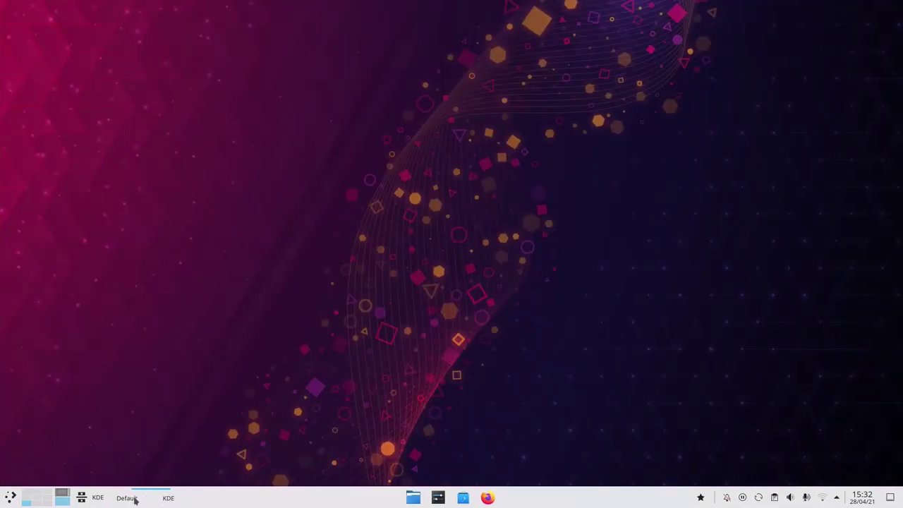
click(134, 498)
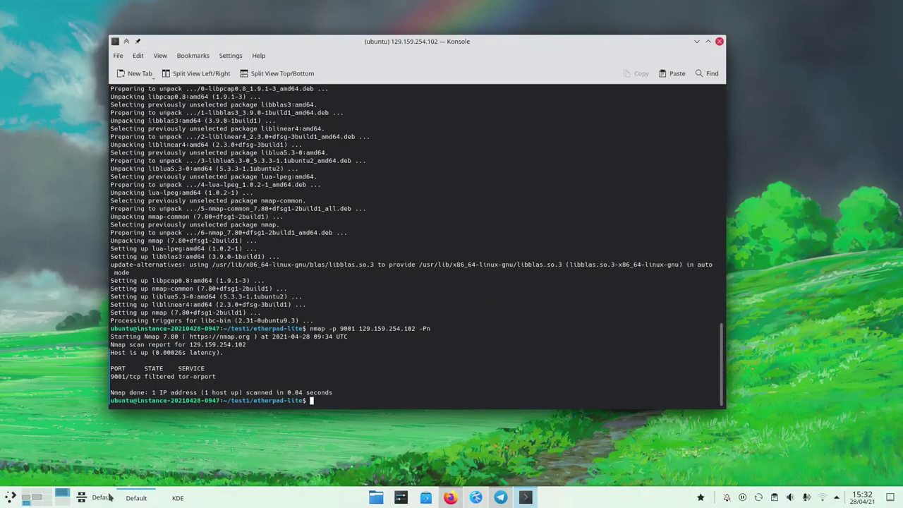
Restart the stopped School activity from the activity manager and bring up its Dolphin window
click(105, 498)
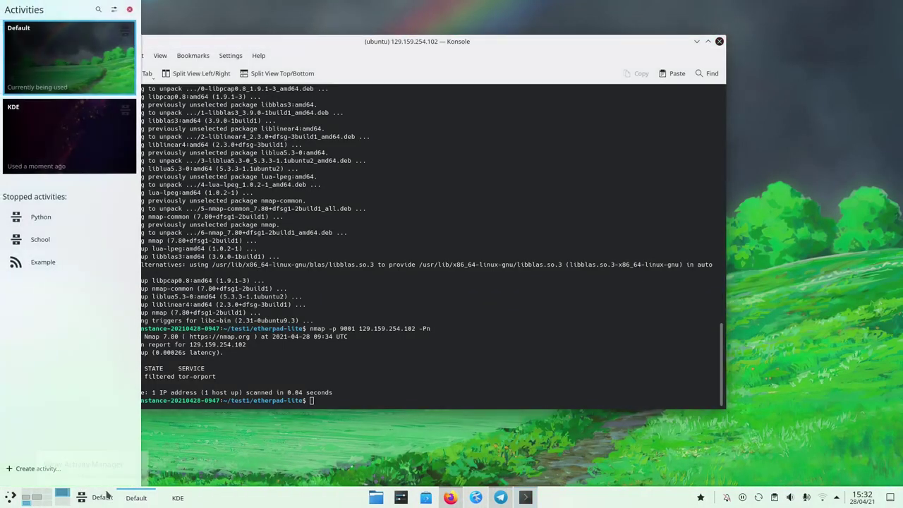
click(53, 241)
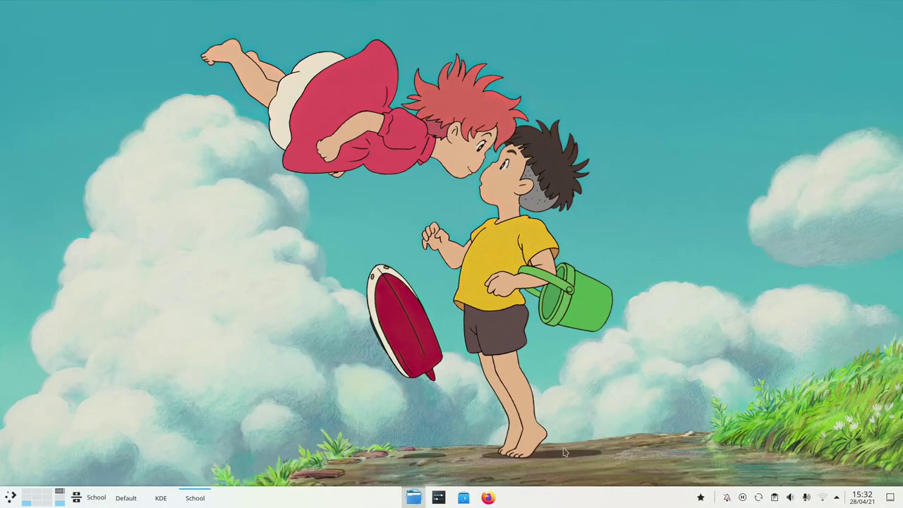
click(413, 500)
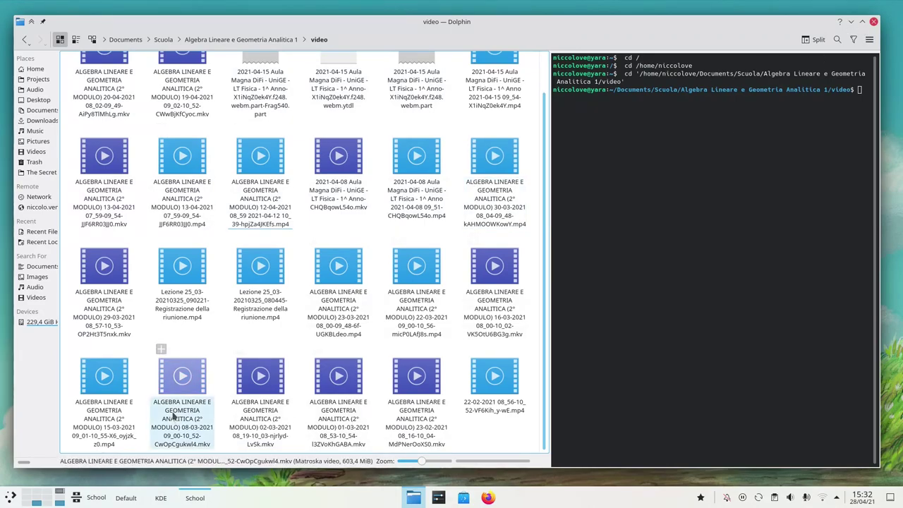
Stop the School activity again in the activity manager
click(95, 498)
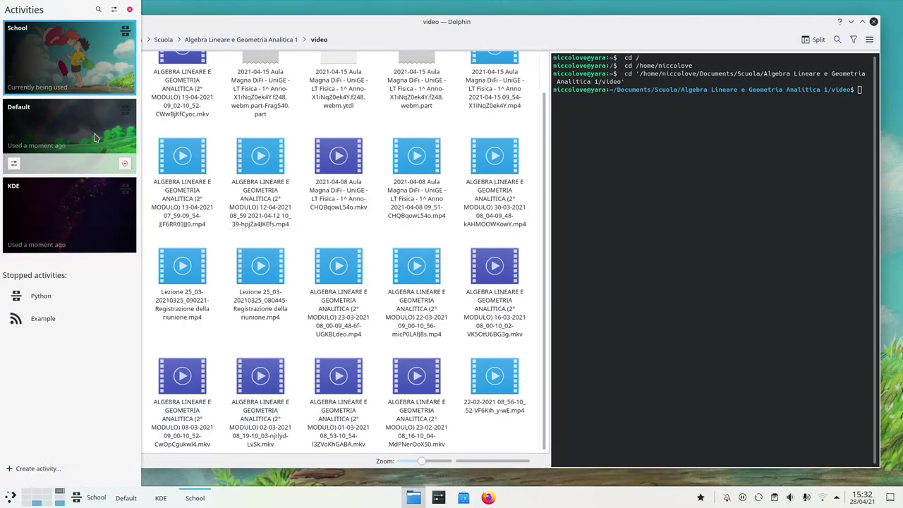
key(super+Tab)
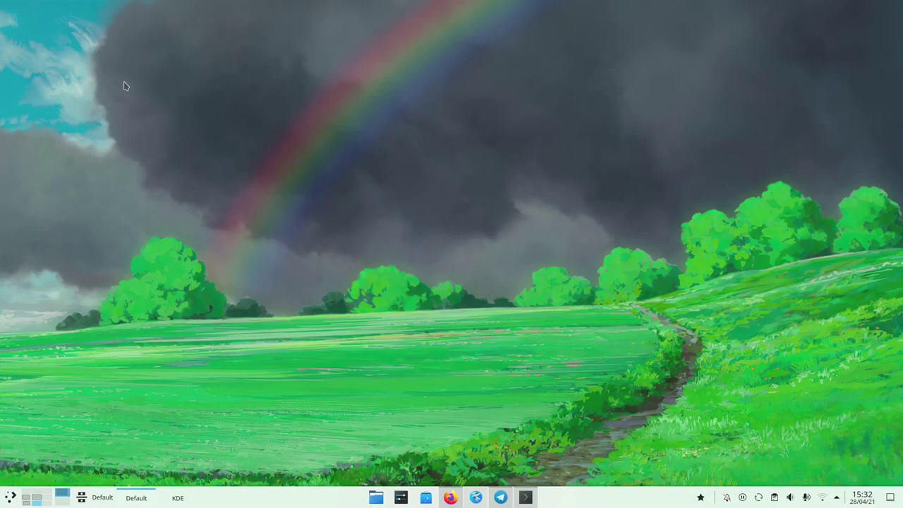
Switch to the KDE activity and show Kdenlive in the application launcher's favorites for that activity only
click(10, 497)
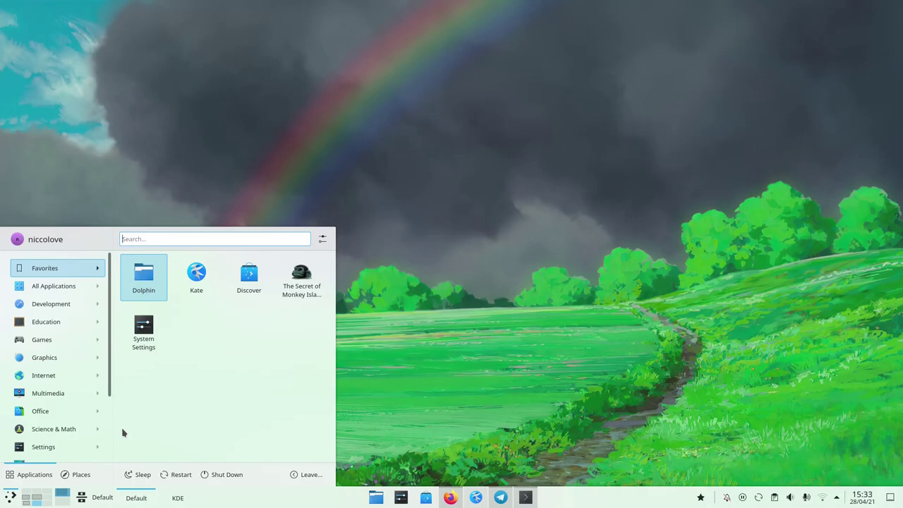
click(180, 499)
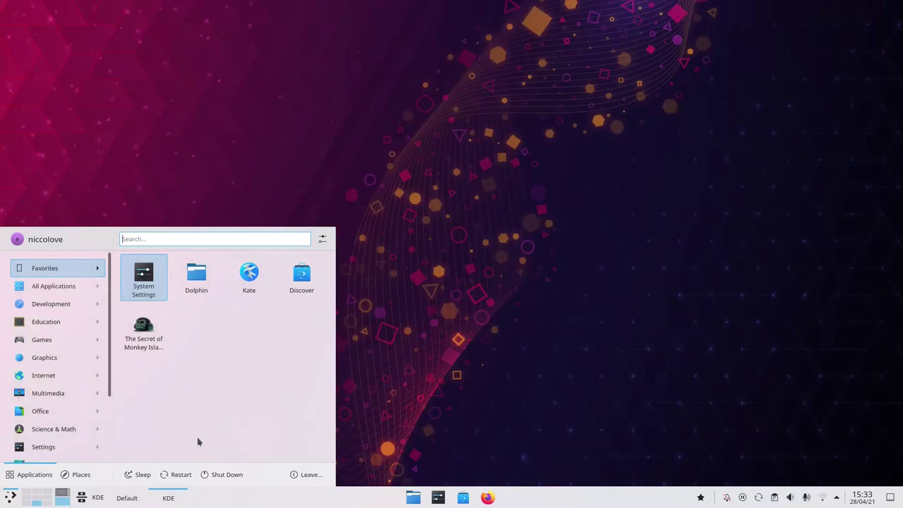
text(kde)
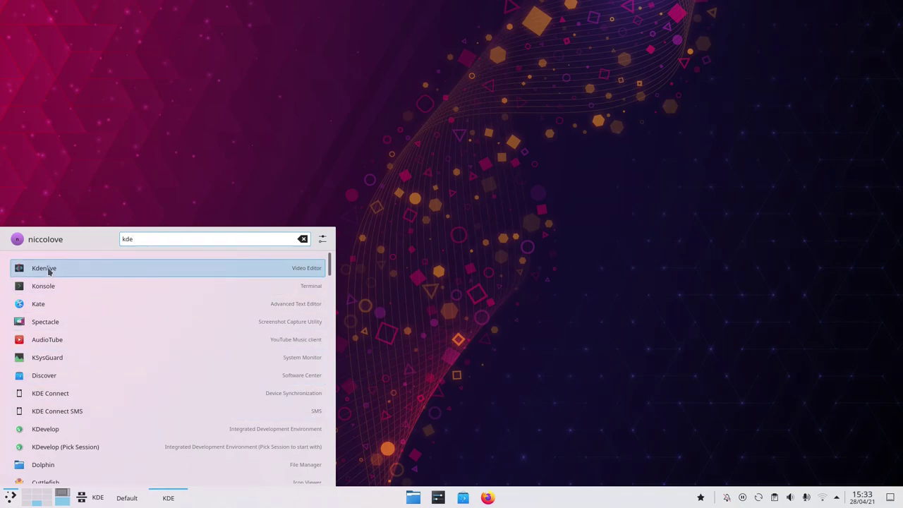
right_click(48, 268)
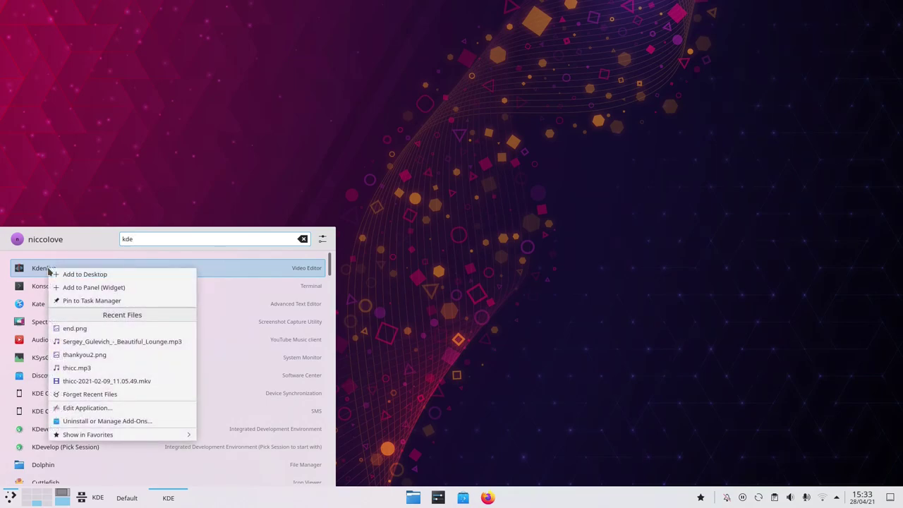
mouse_move(108, 437)
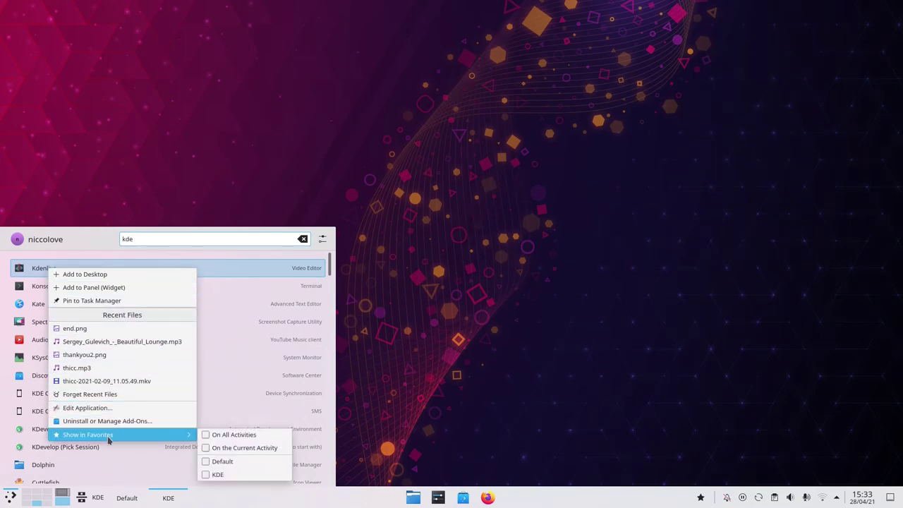
click(208, 475)
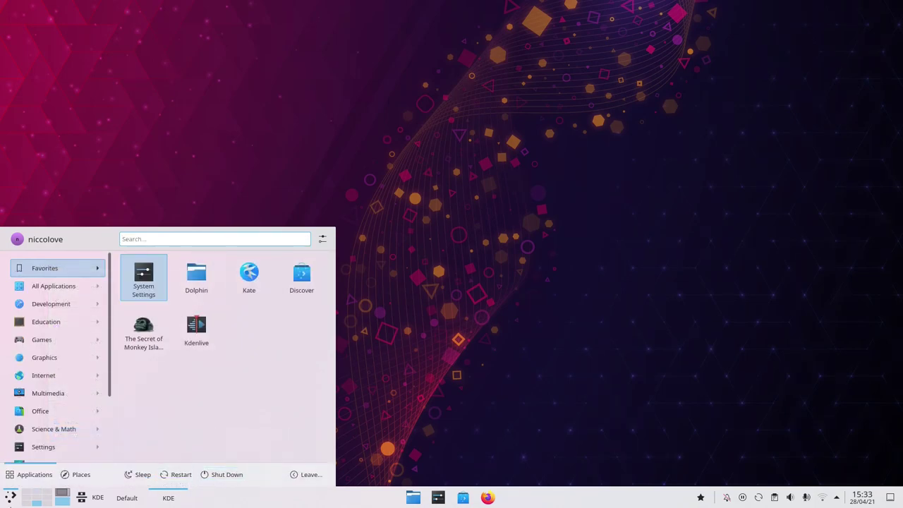
Compare the application launcher's favorites between the Default and KDE activities, ending on KDE
click(11, 498)
click(10, 500)
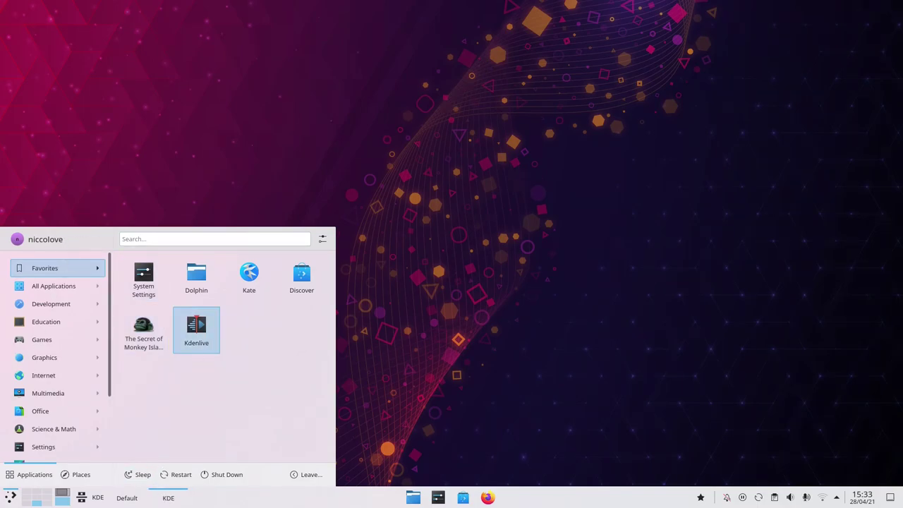
click(131, 502)
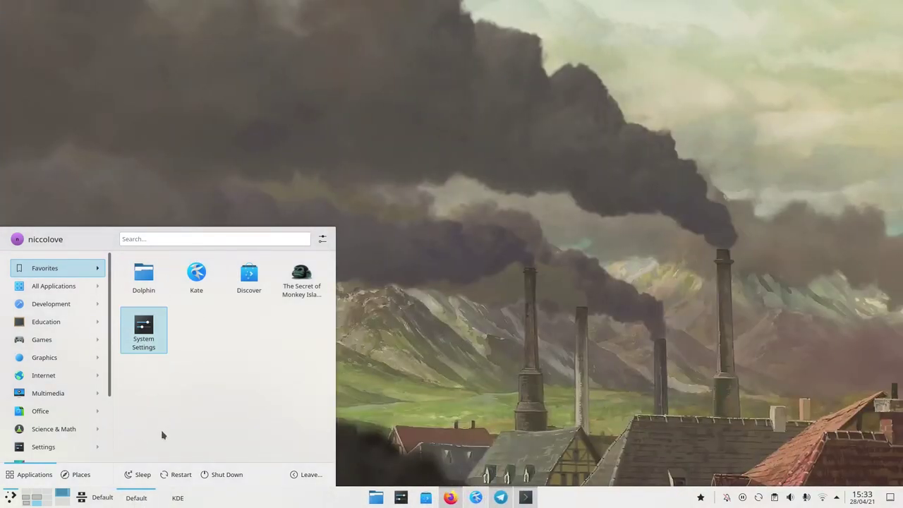
click(176, 498)
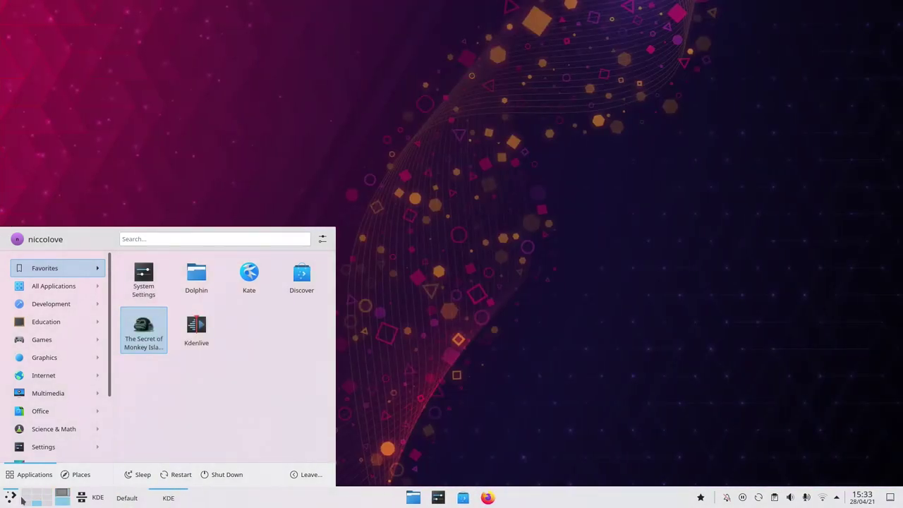
click(14, 497)
click(13, 497)
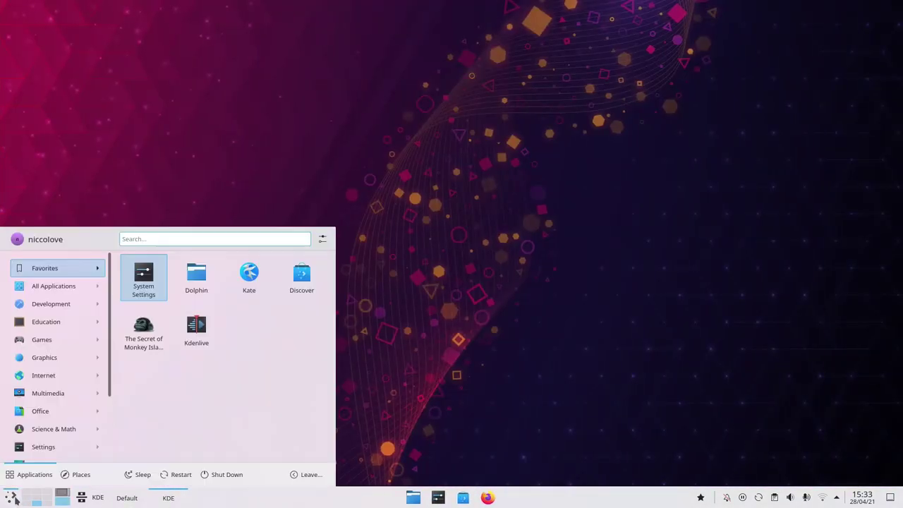
Open Dolphin from the launcher favorites, widen its Places sidebar and make the window smaller
click(197, 278)
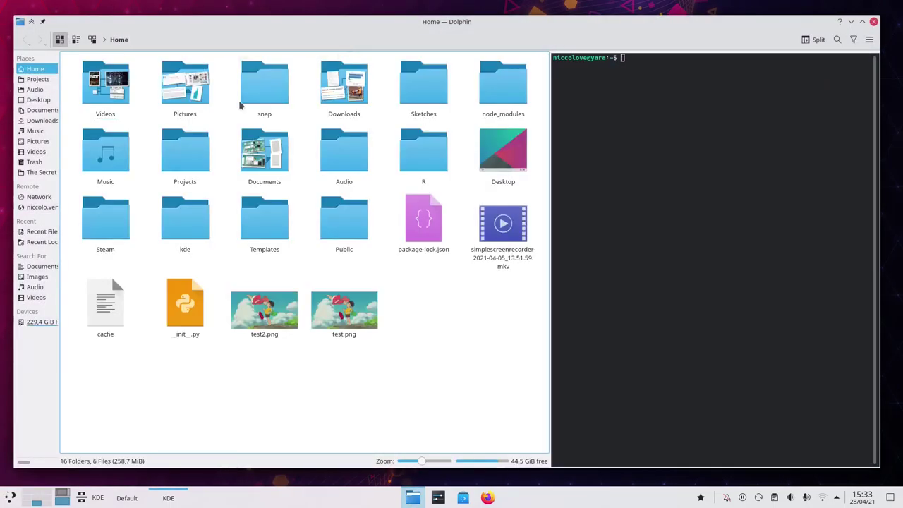
drag(58, 185, 110, 185)
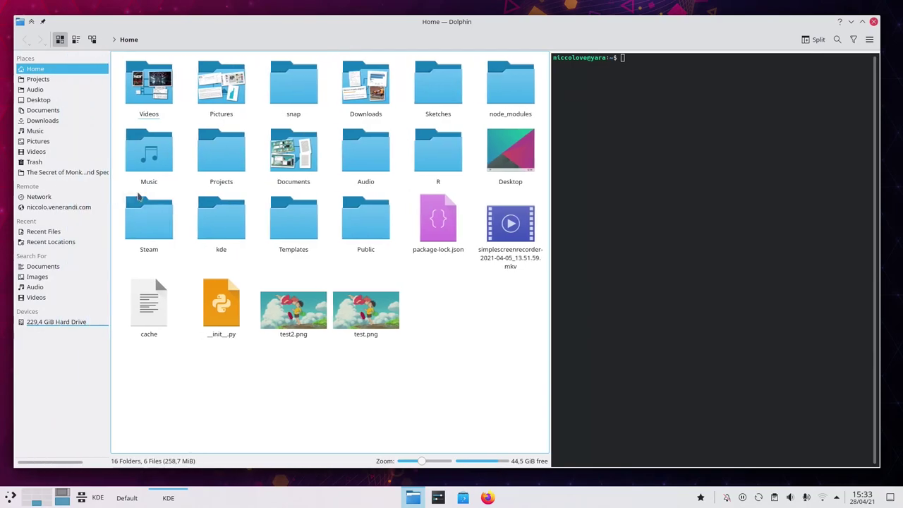
drag(800, 355, 755, 311)
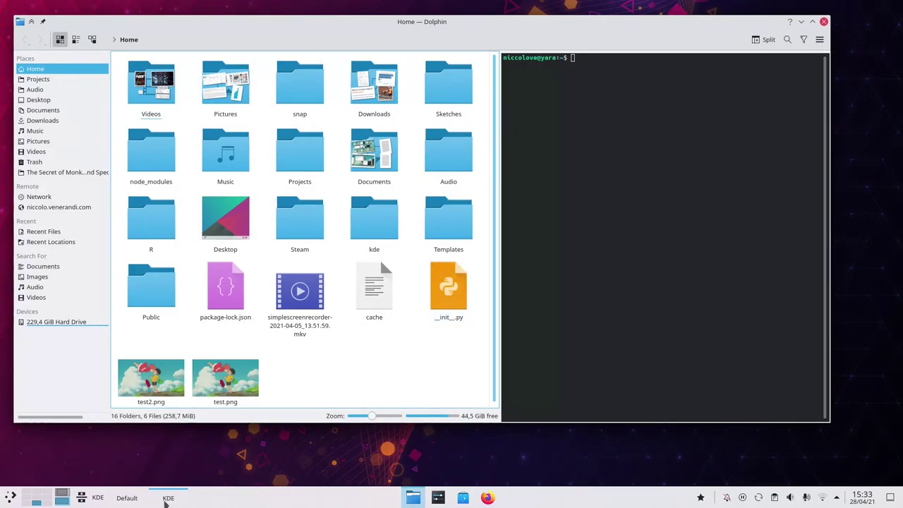
Link the __init__.py file in the Home folder to the current activity
right_click(439, 286)
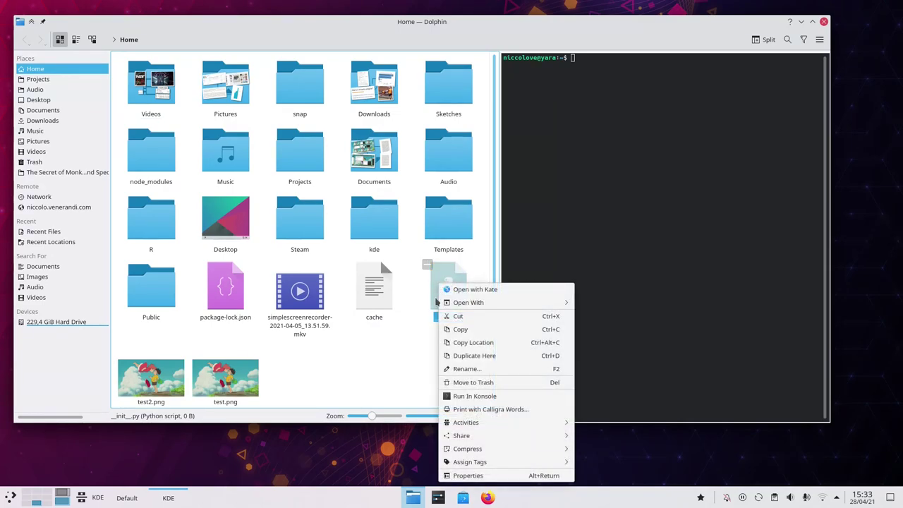
mouse_move(465, 422)
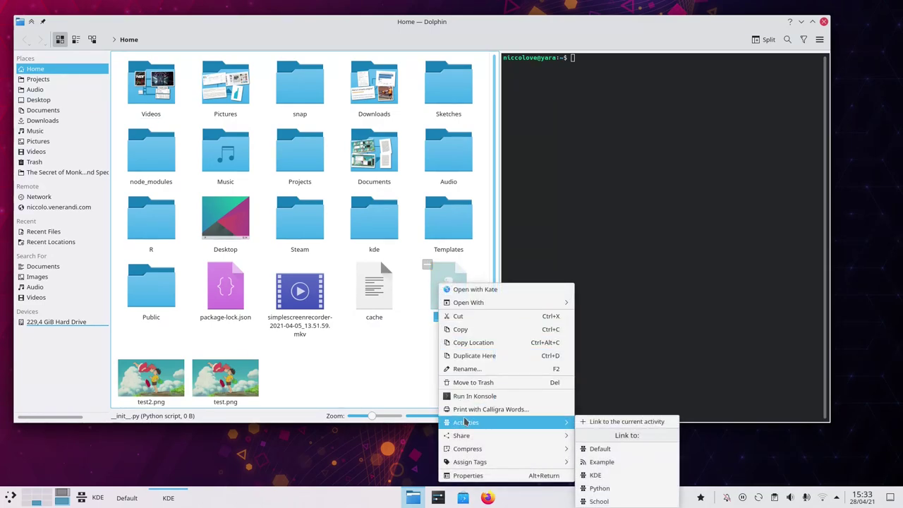
click(618, 423)
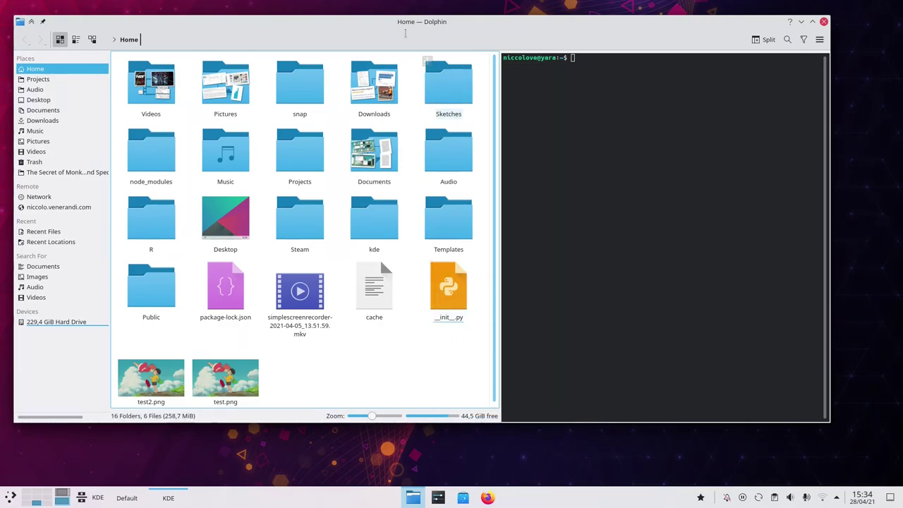
Browse Dolphin to activities:/, look at the files linked to the current activity, and close the window
drag(377, 31, 429, 43)
click(313, 47)
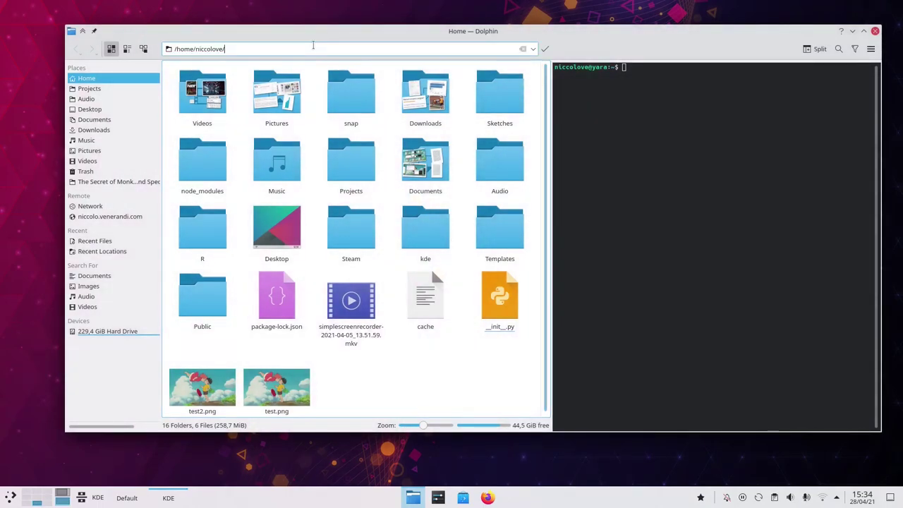
key(ctrl+a)
text(Activi)
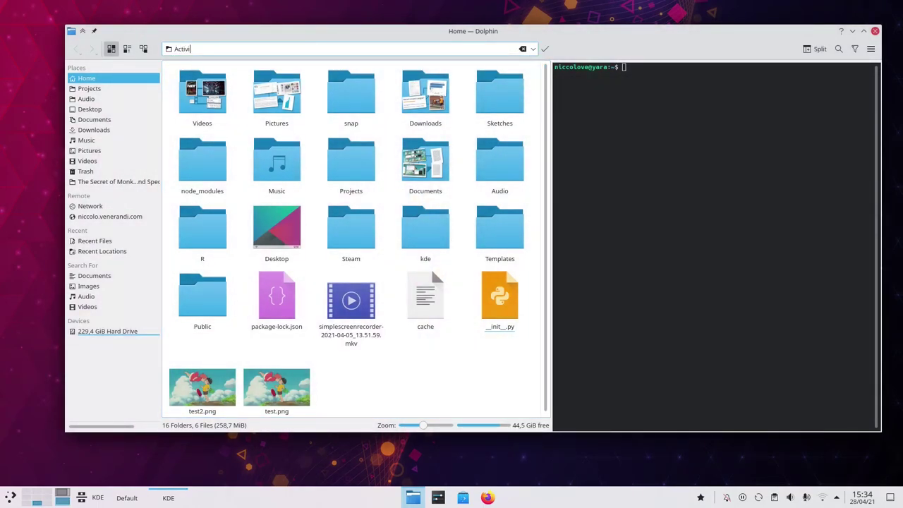
key(BackSpace)
key(BackSpace)
text(t)
key(Return)
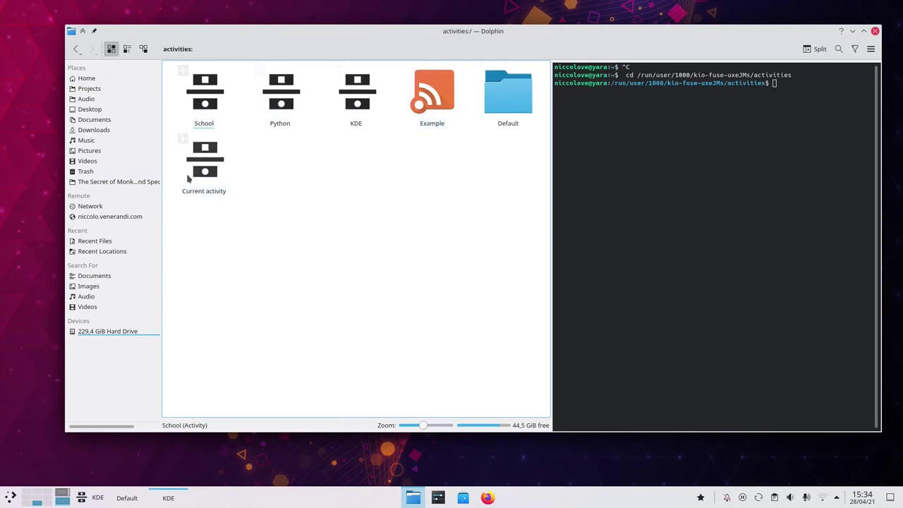
click(211, 180)
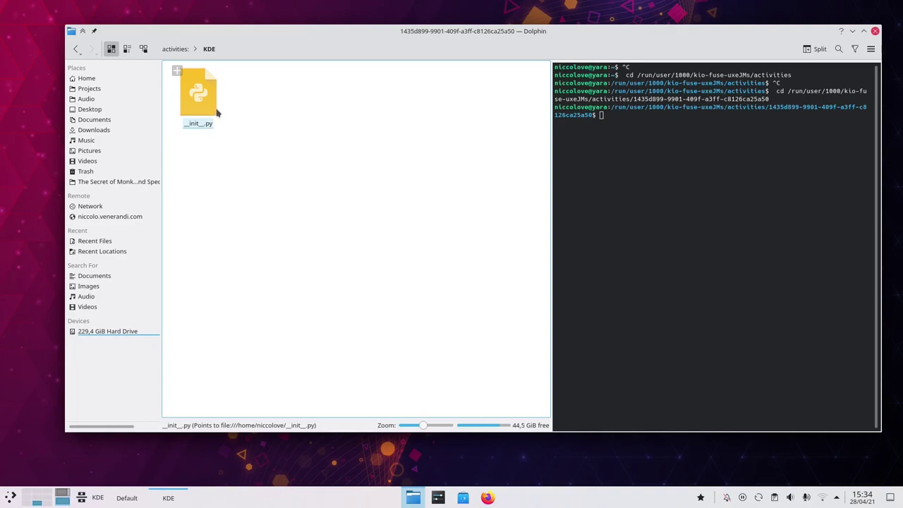
click(875, 31)
Find the Folder View widget by searching for "fold" and place it near the middle of the KDE activity's desktop
right_click(376, 200)
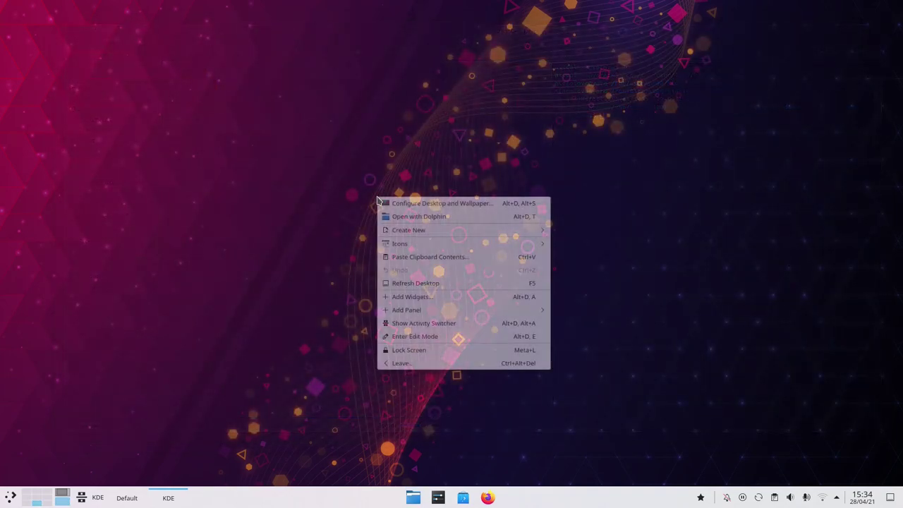
click(428, 297)
text(loc)
key(BackSpace)
key(BackSpace)
key(BackSpace)
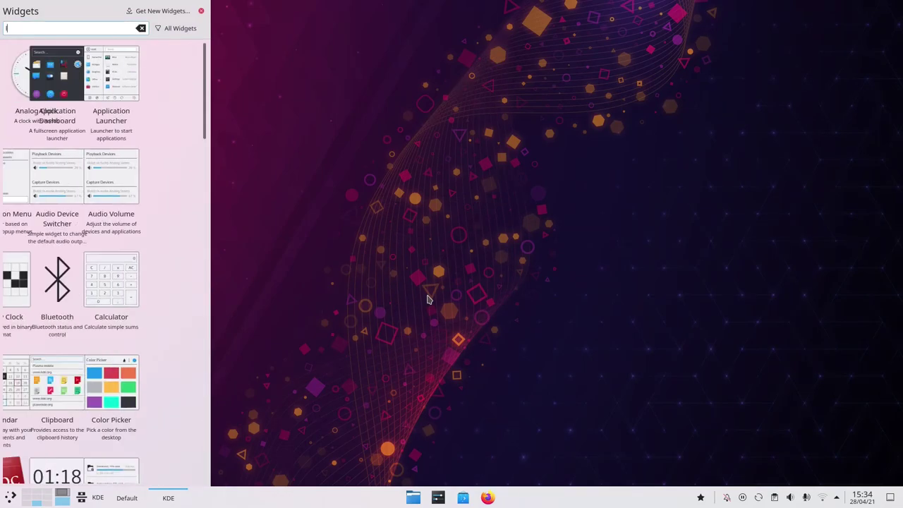
text(fold)
drag(40, 108, 453, 197)
Configure the Folder View widget to show the custom location activities:/current/ and close the widget list
right_click(499, 200)
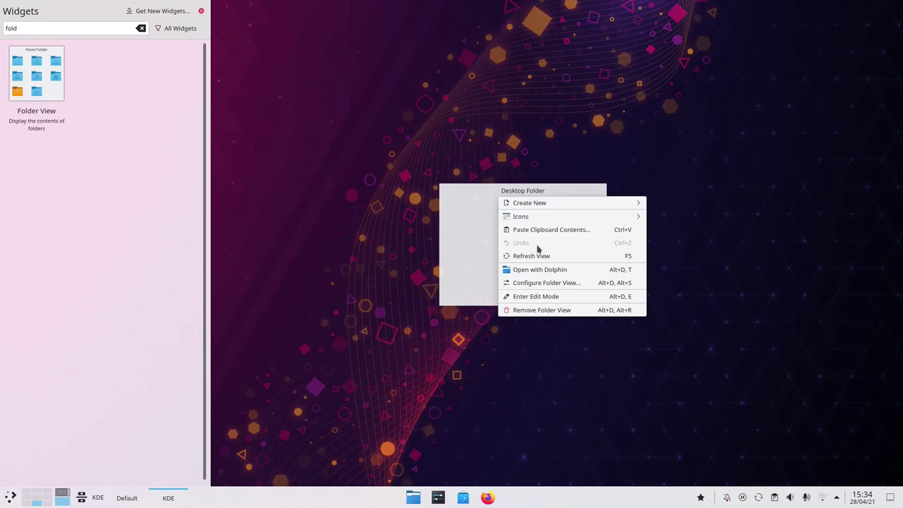
click(551, 283)
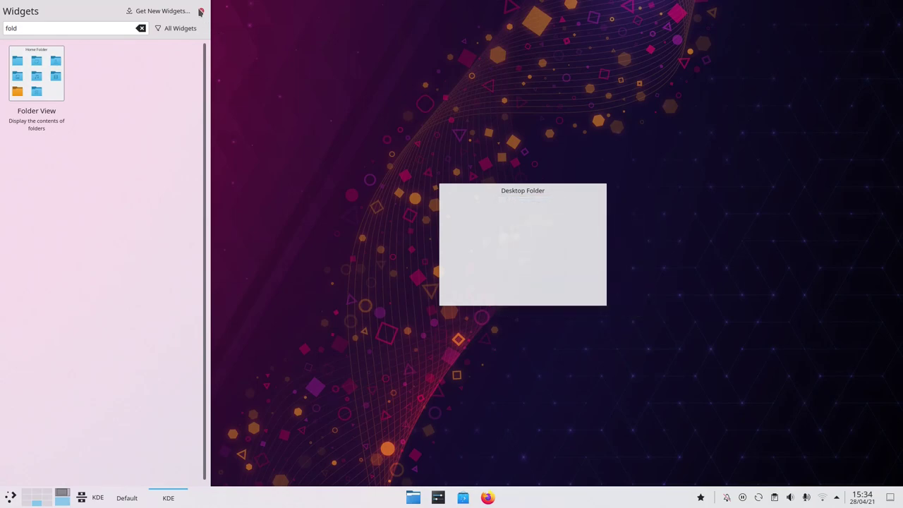
click(200, 11)
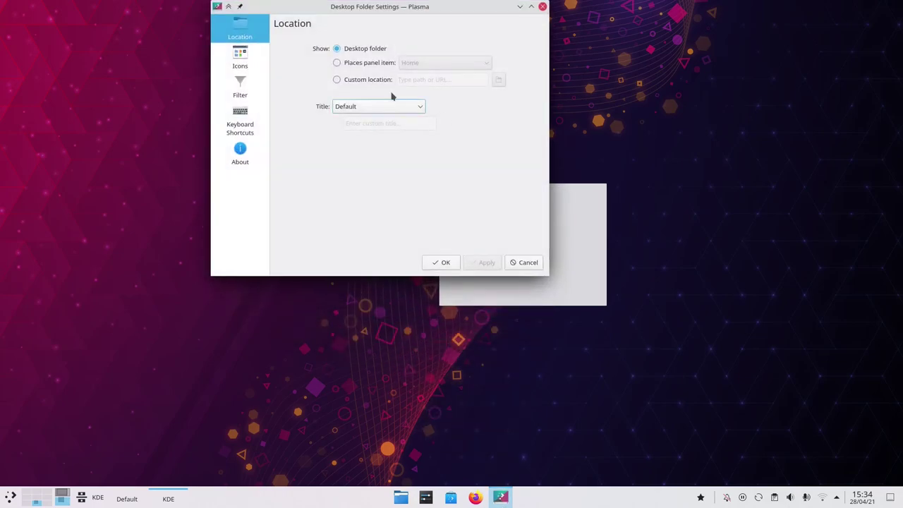
click(349, 80)
click(415, 78)
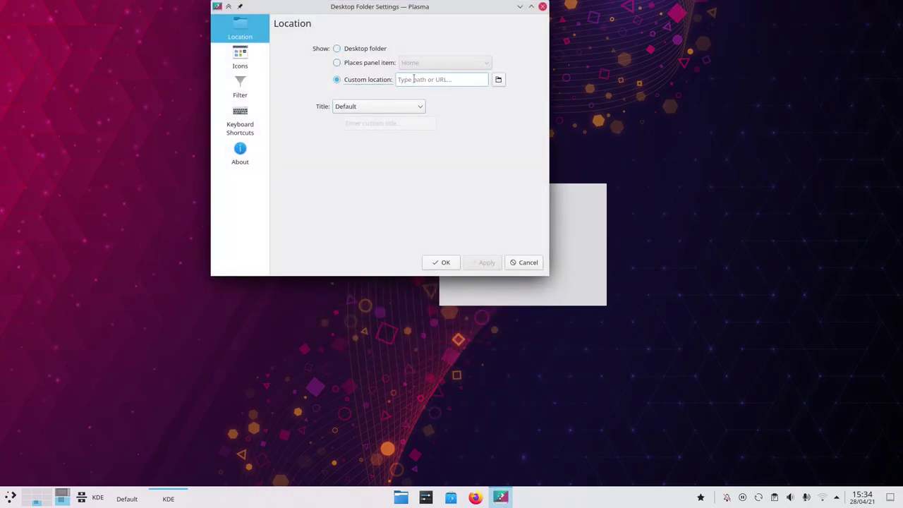
text(activities:/current/)
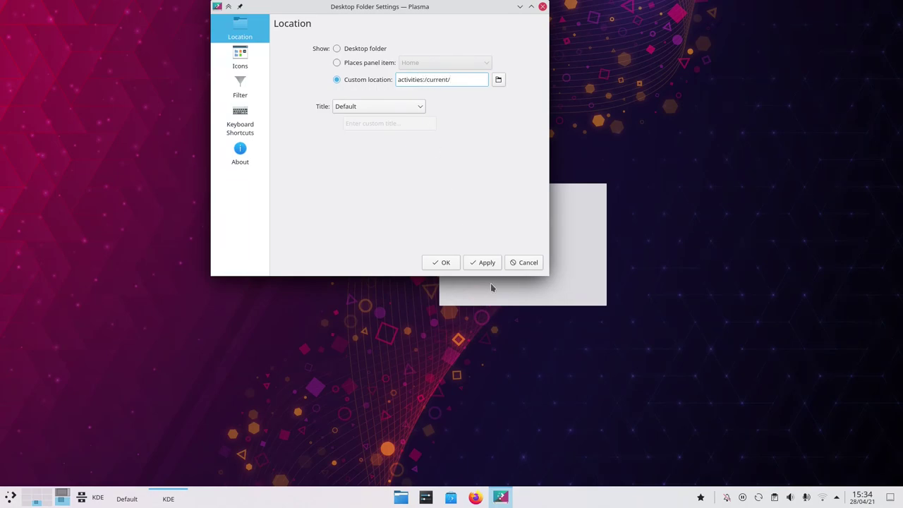
click(477, 262)
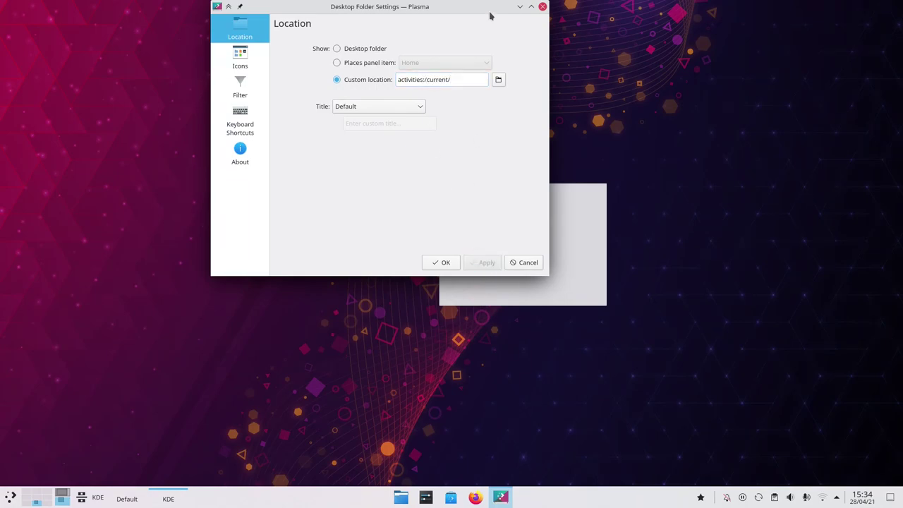
drag(490, 15, 343, 84)
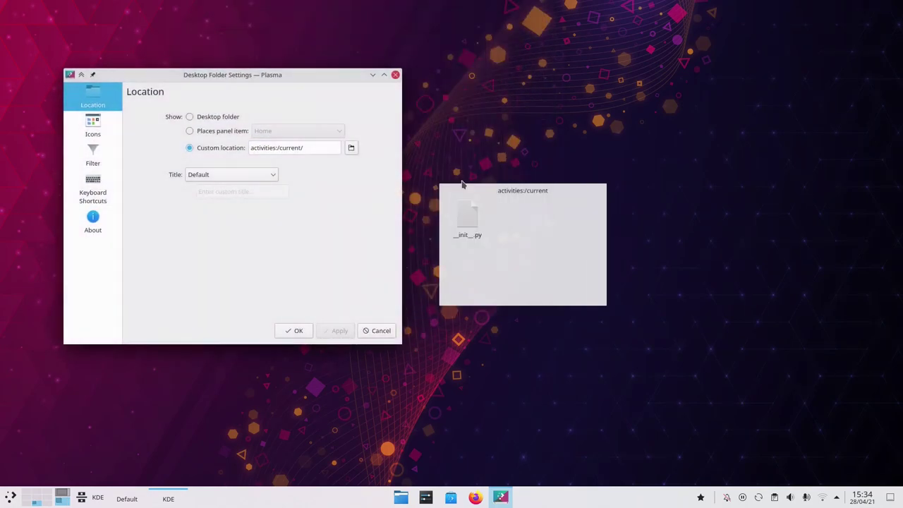
click(296, 331)
drag(551, 224, 494, 206)
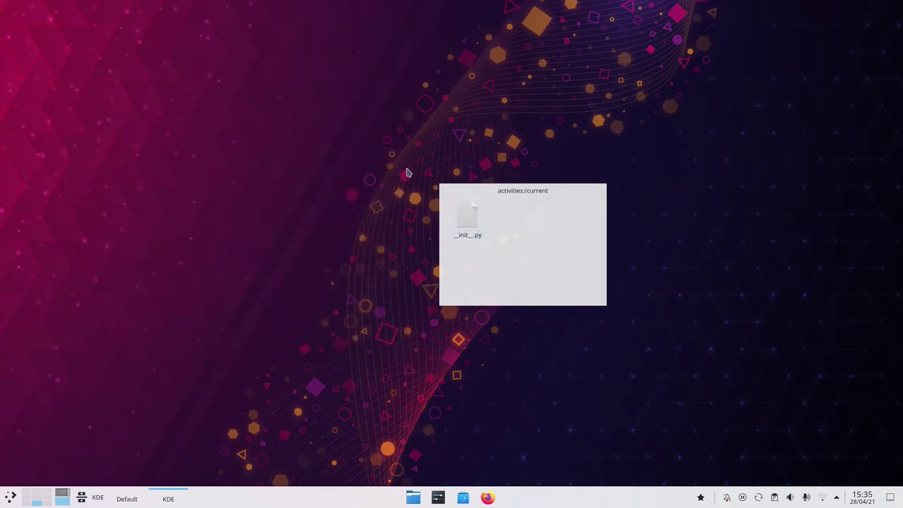
Return to the Default activity, review the Switching and Privacy pages of the Activities settings, and close System Settings
key(super+Tab)
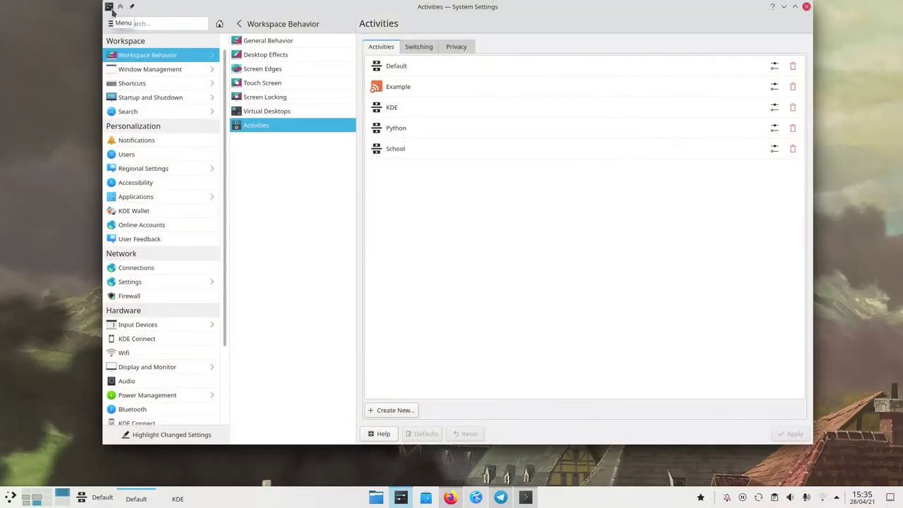
drag(355, 16, 328, 29)
click(393, 60)
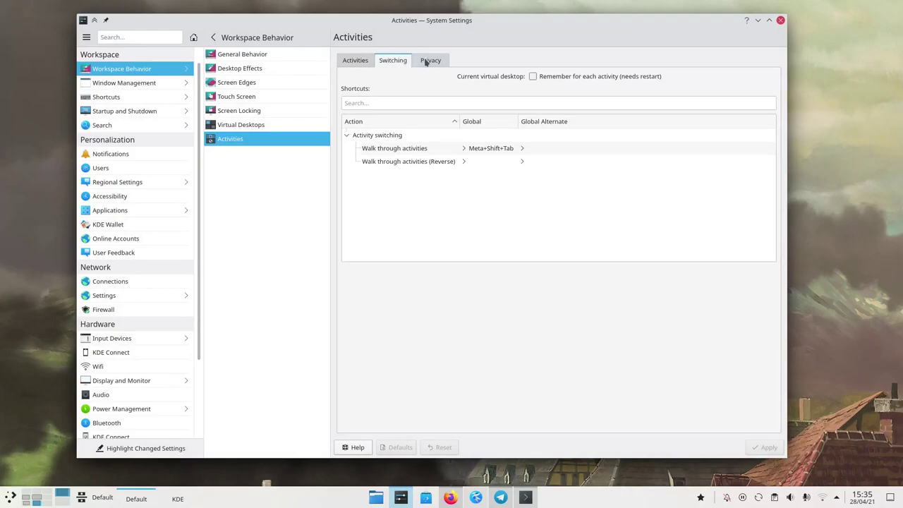
click(429, 62)
click(406, 62)
click(356, 60)
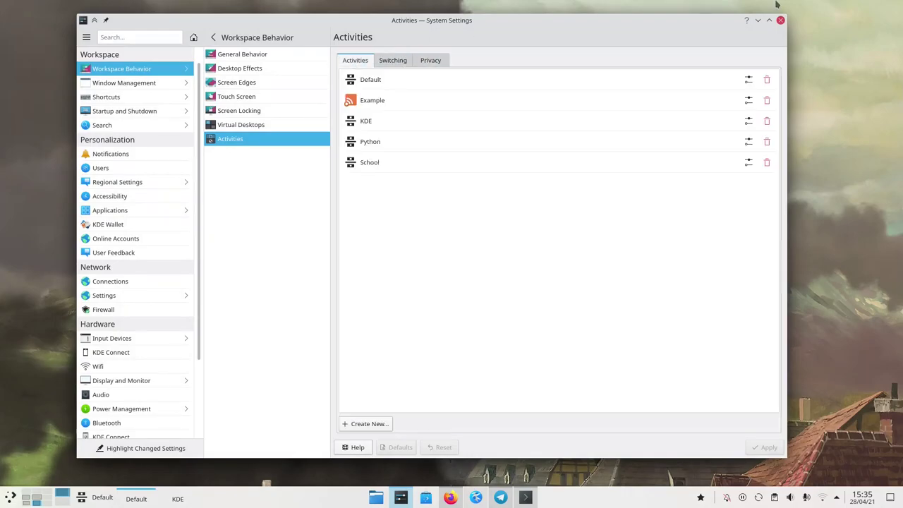
click(781, 20)
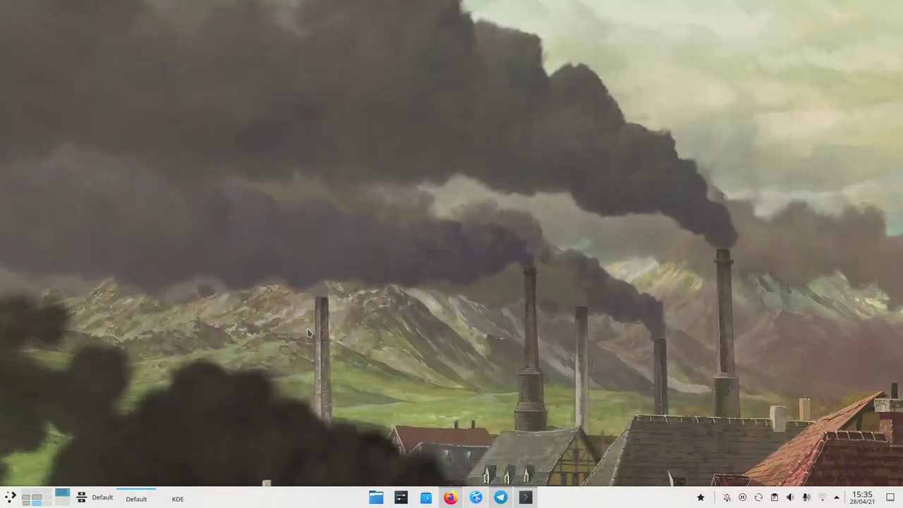
Start the stopped Python activity and switch back to the Default activity
click(104, 498)
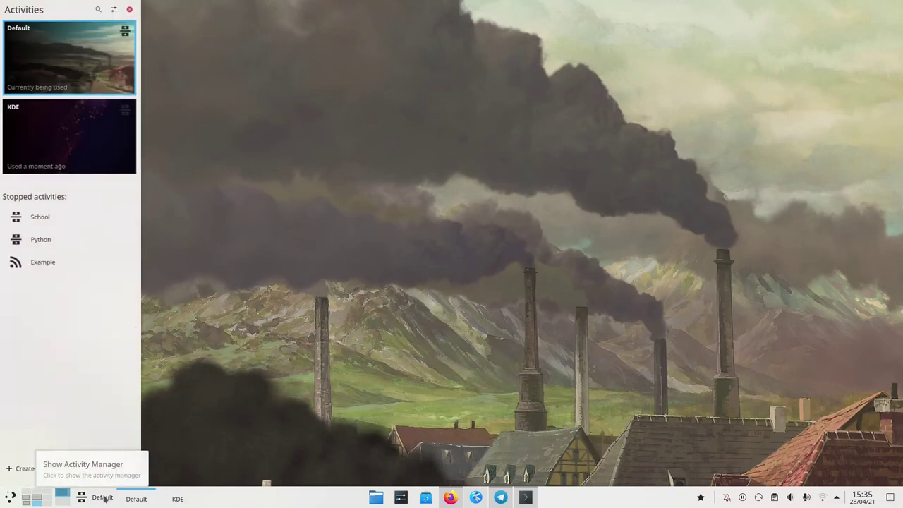
click(42, 240)
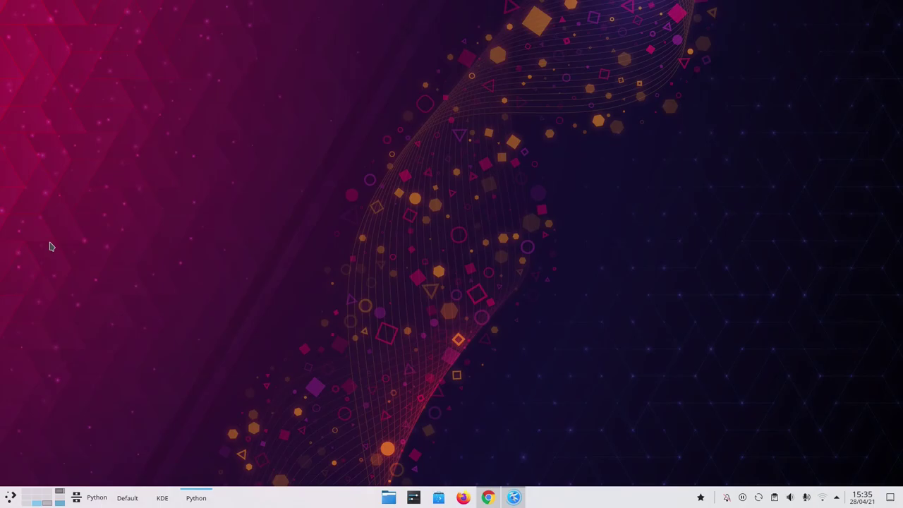
key(super+Tab)
Review which activities the SimpleScreenRecorder window can be shown in, and dismiss the options without changing them
right_click(504, 98)
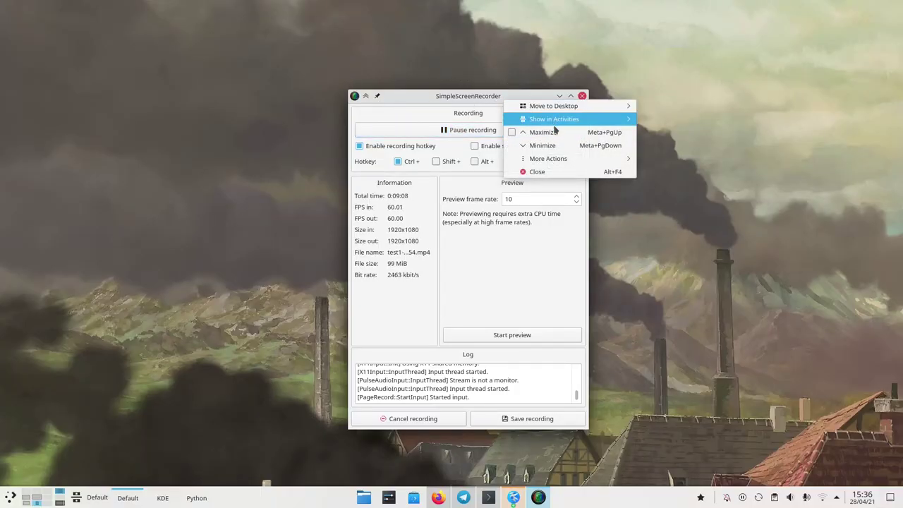
mouse_move(548, 123)
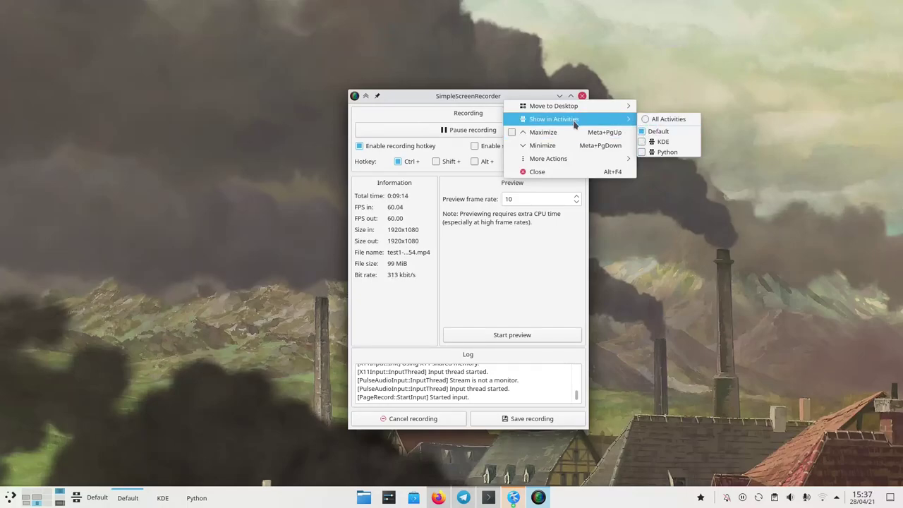
click(475, 96)
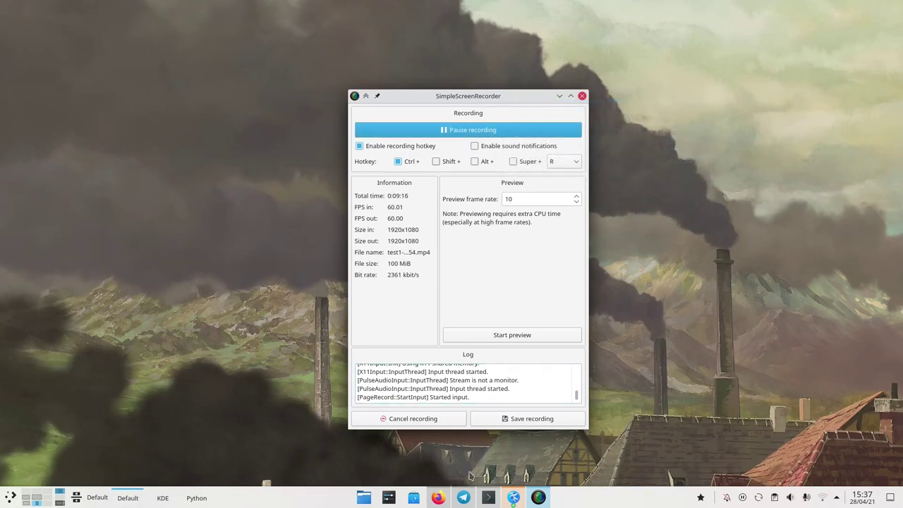
Bring up the Telegram window and set it to show in all activities
click(463, 498)
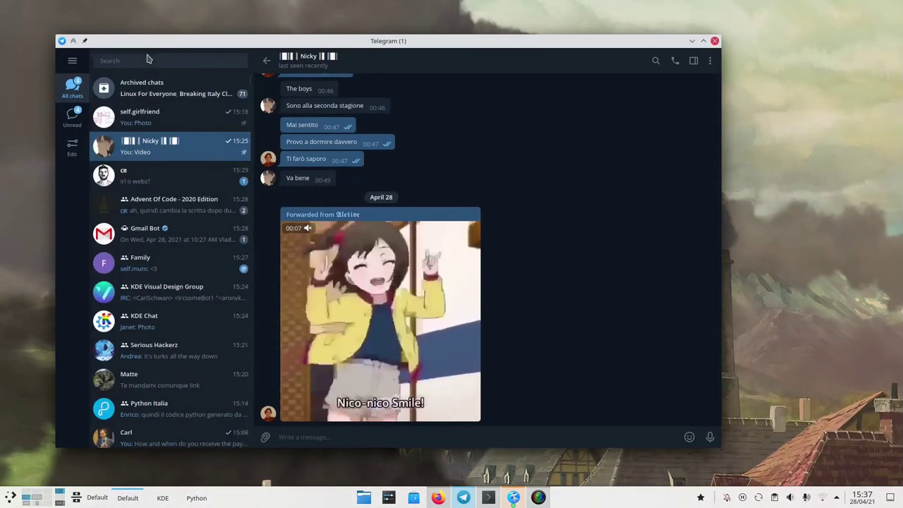
click(174, 121)
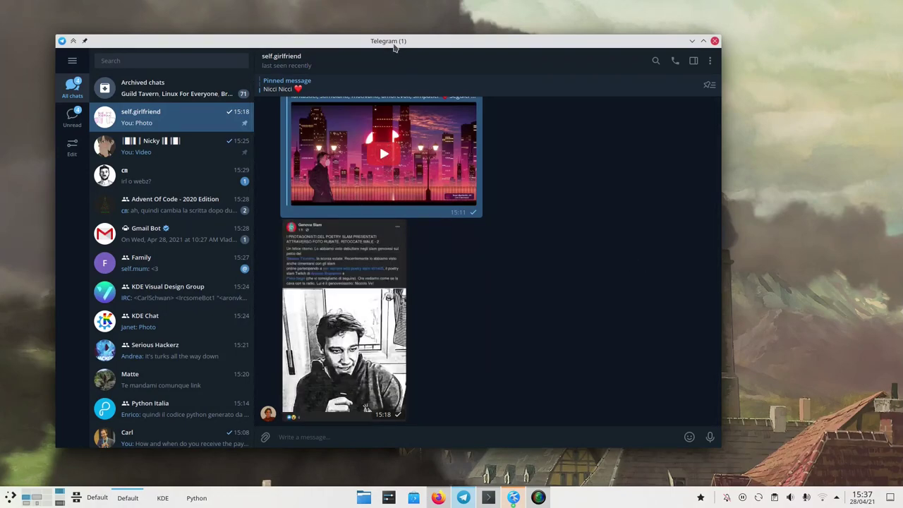
right_click(395, 47)
mouse_move(508, 63)
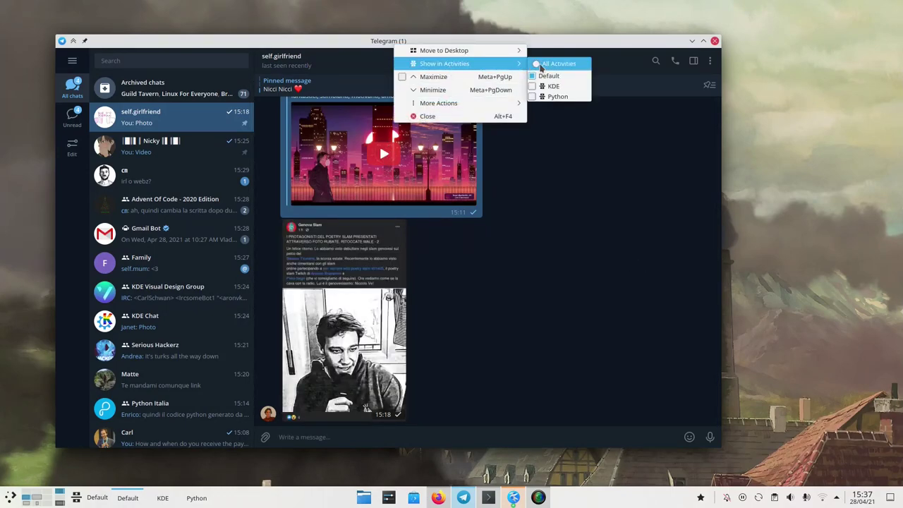
click(558, 63)
Check for the Telegram window in the KDE and Python activities, and return to the Default activity
click(158, 500)
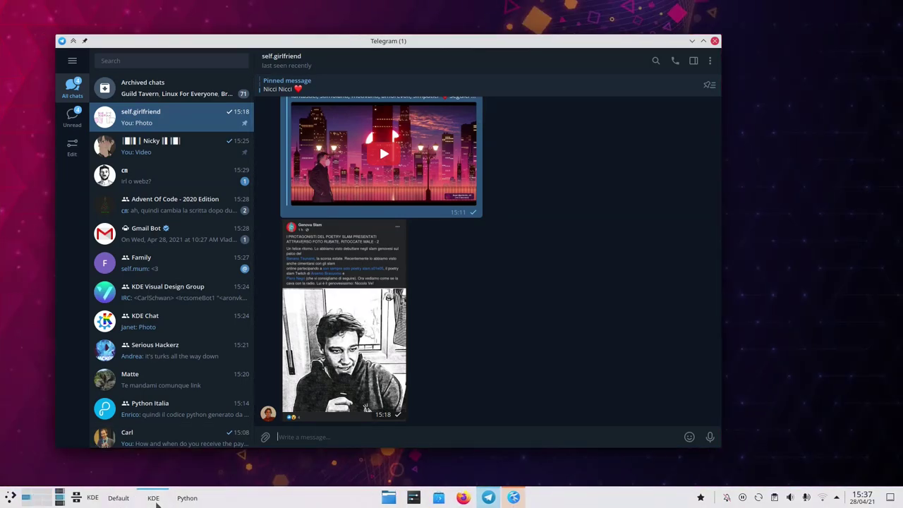
click(187, 499)
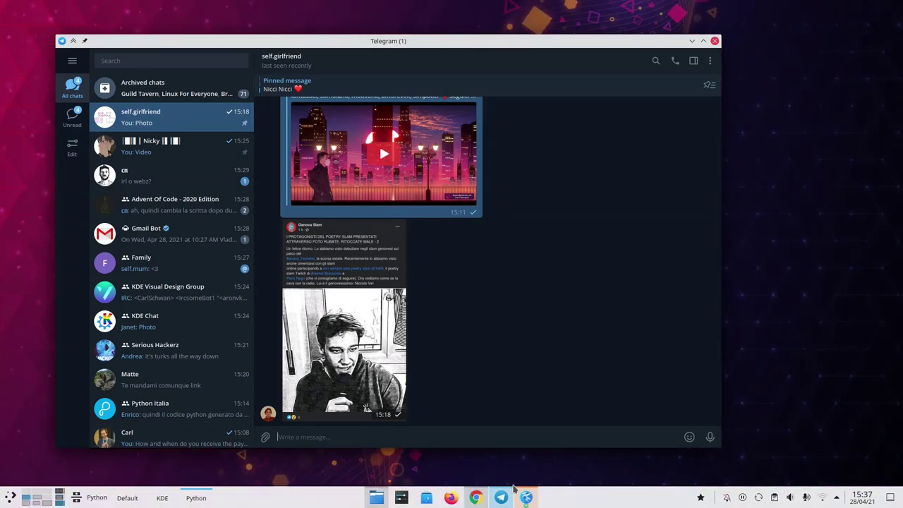
key(super+Tab)
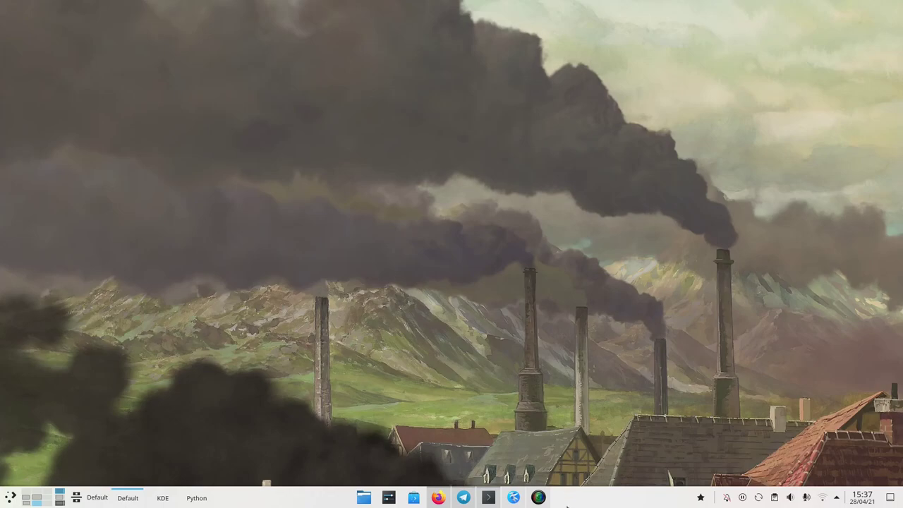
Enter panel editing and open the settings of the Icons-only Task Manager
right_click(554, 498)
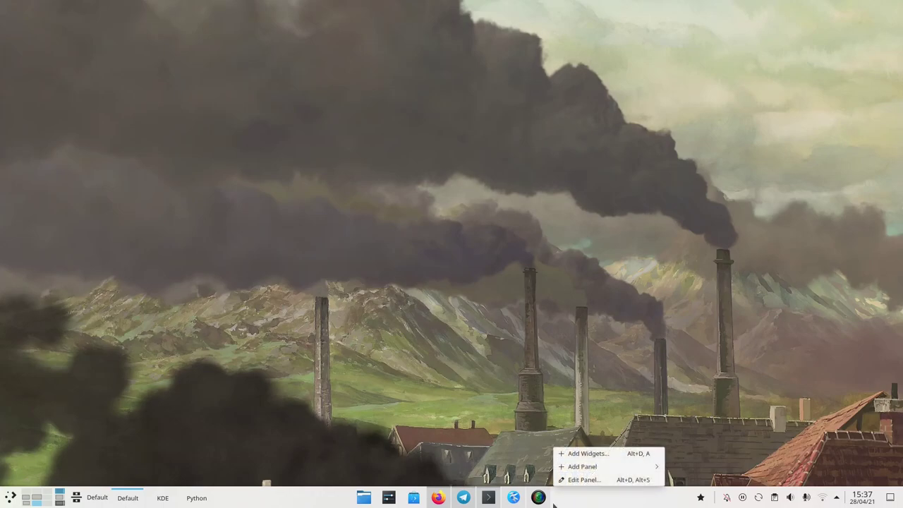
click(554, 498)
right_click(554, 499)
click(583, 480)
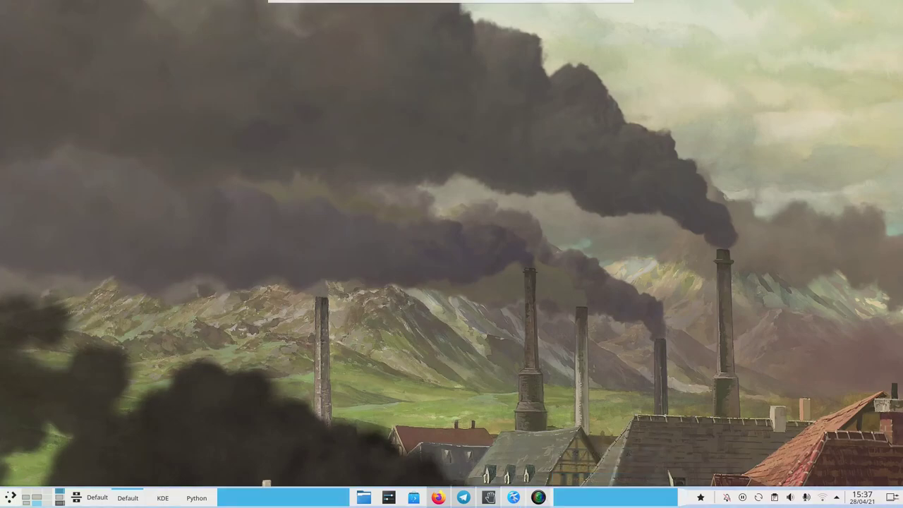
mouse_move(485, 498)
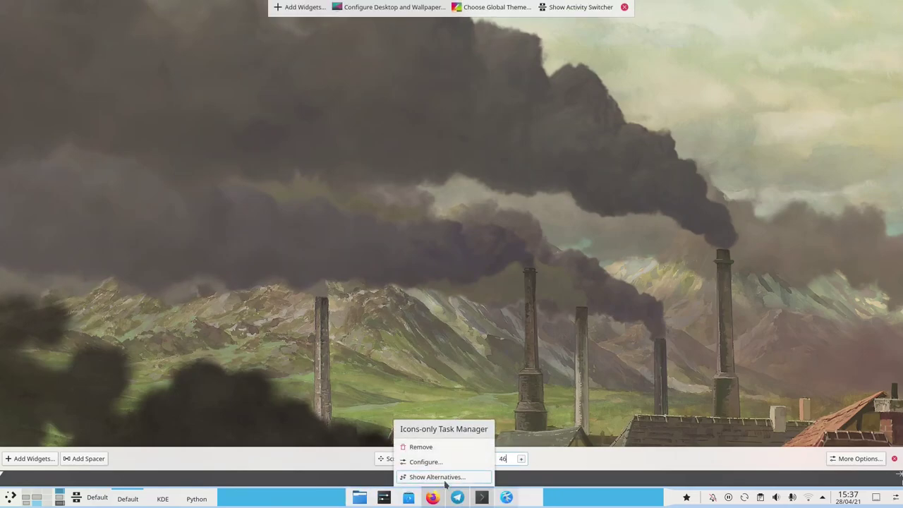
click(433, 462)
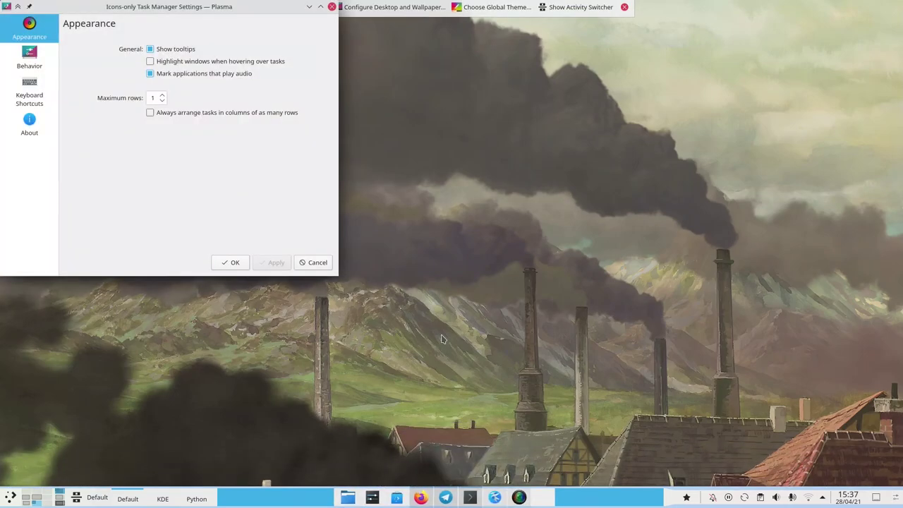
Turn off showing only tasks from the current activity in the task manager's Behavior settings, and save the change
drag(234, 7, 364, 72)
click(160, 124)
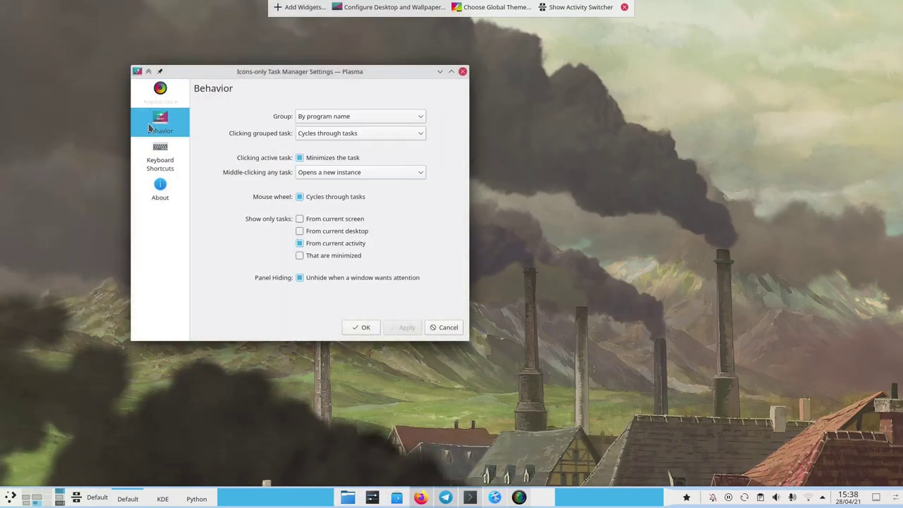
click(300, 243)
click(414, 328)
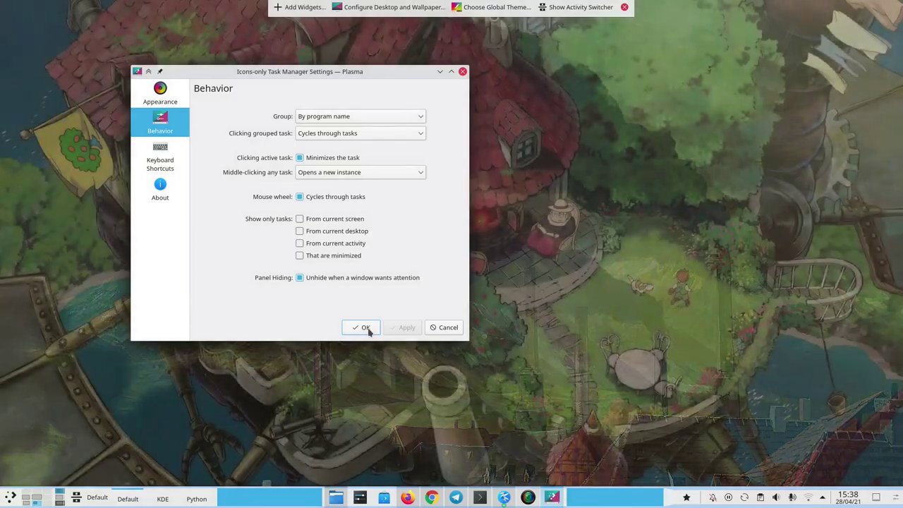
click(365, 328)
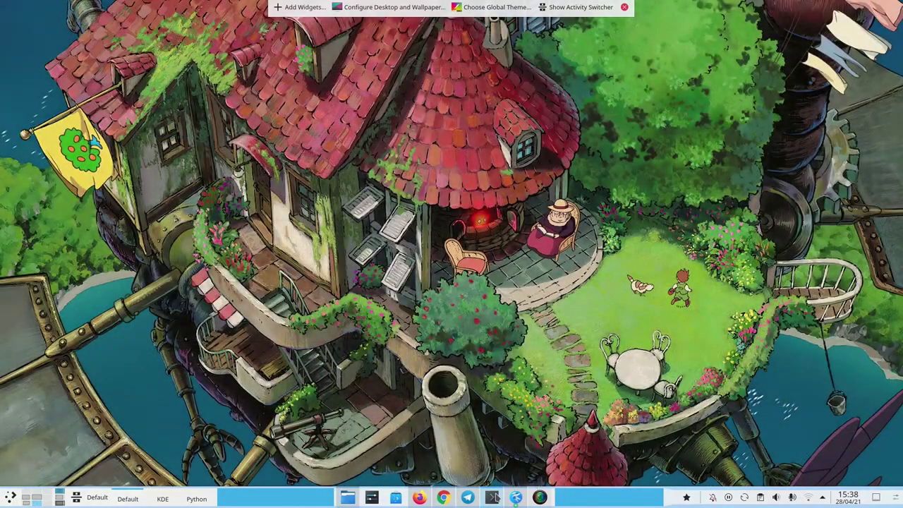
Leave panel editing and alternate between Chrome in the Python activity and SimpleScreenRecorder in the Default activity using the task manager
click(493, 497)
click(450, 497)
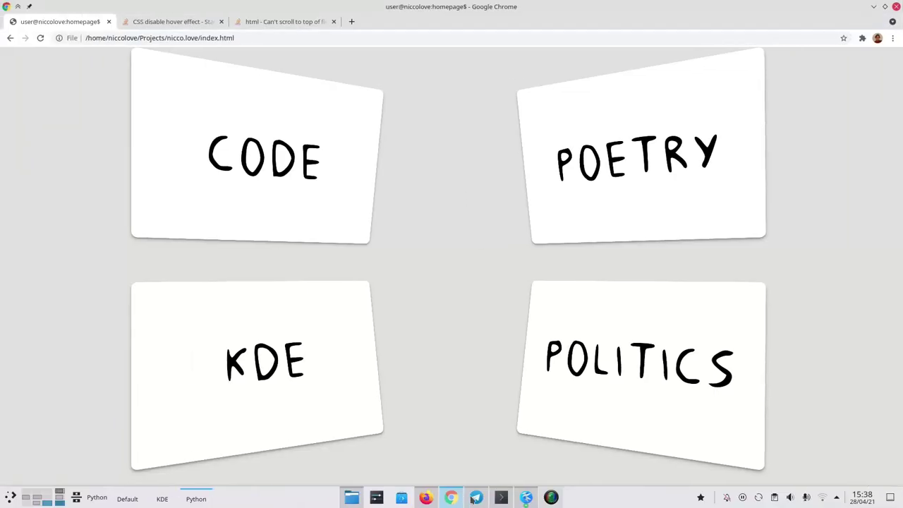
click(552, 497)
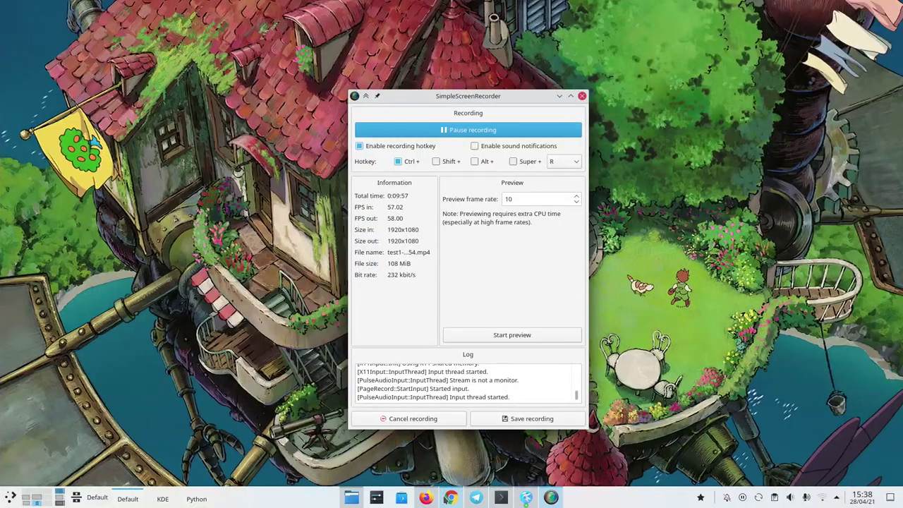
click(450, 497)
click(549, 498)
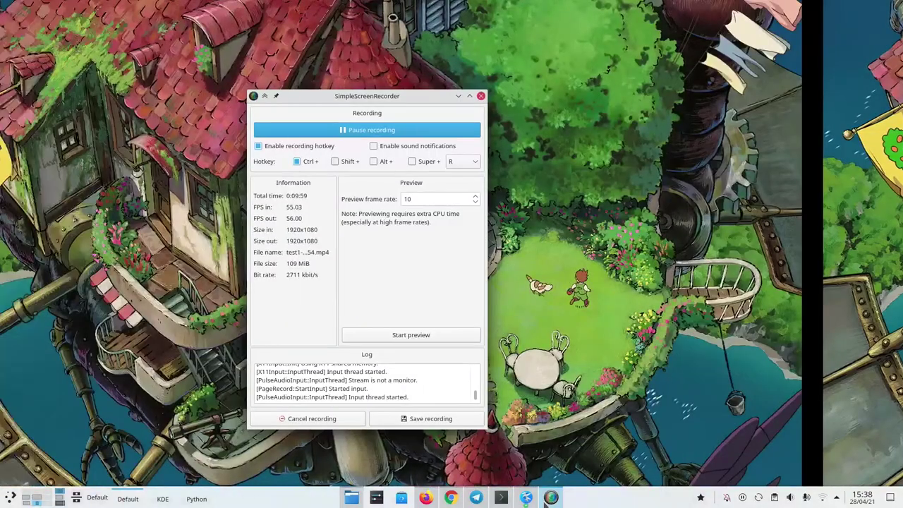
right_click(564, 499)
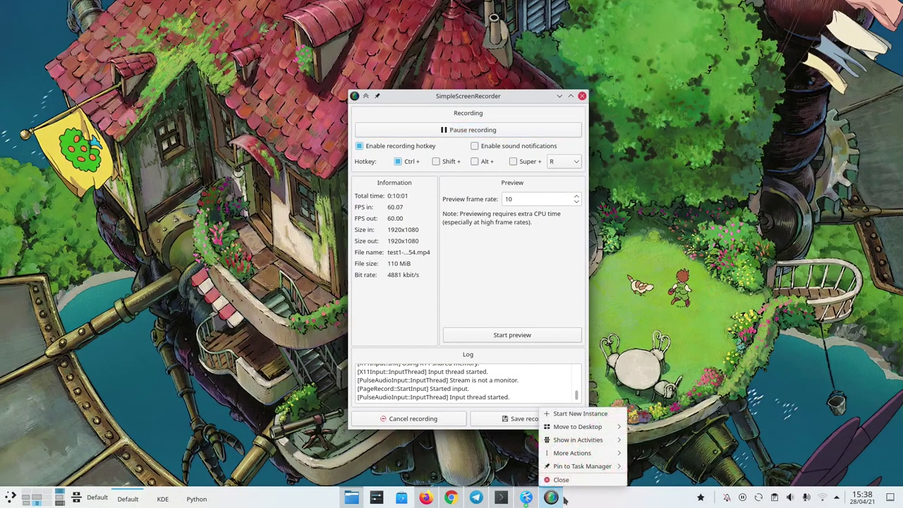
click(573, 496)
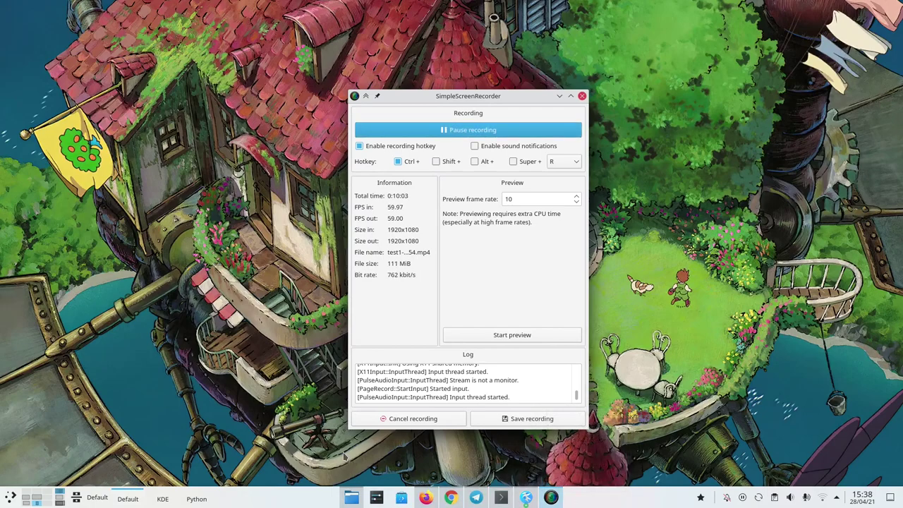